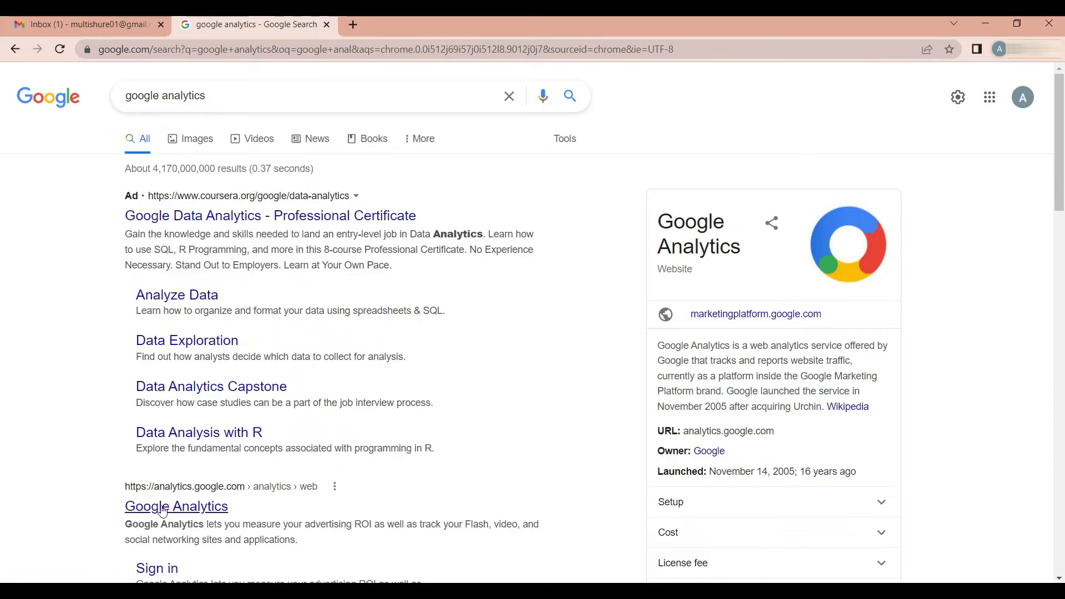
Open Google Analytics from the search results and start setting up an account named Multishure
left_click(209, 509)
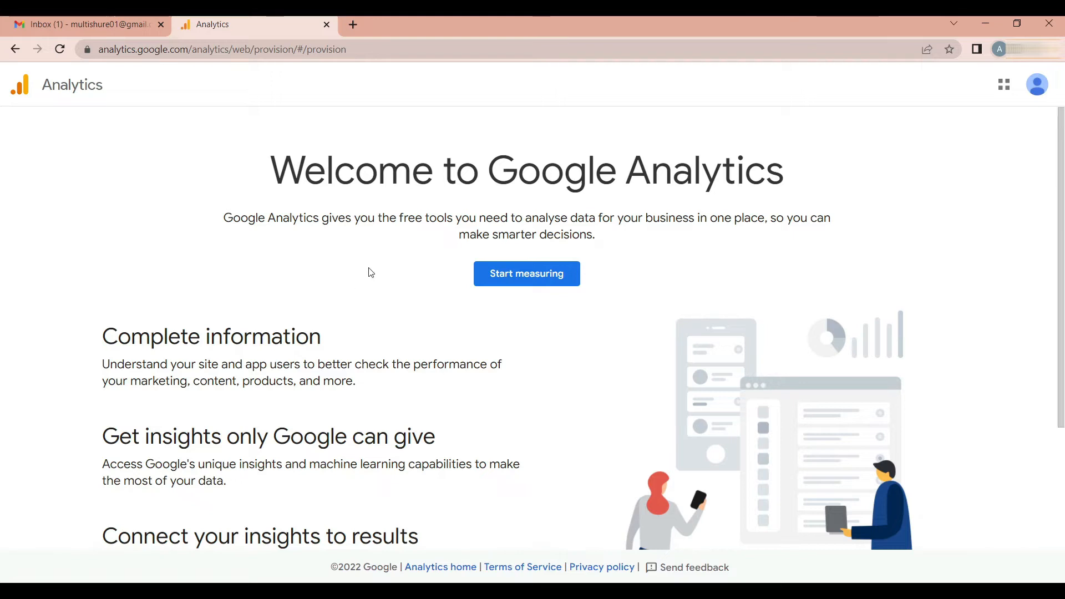
left_click(528, 274)
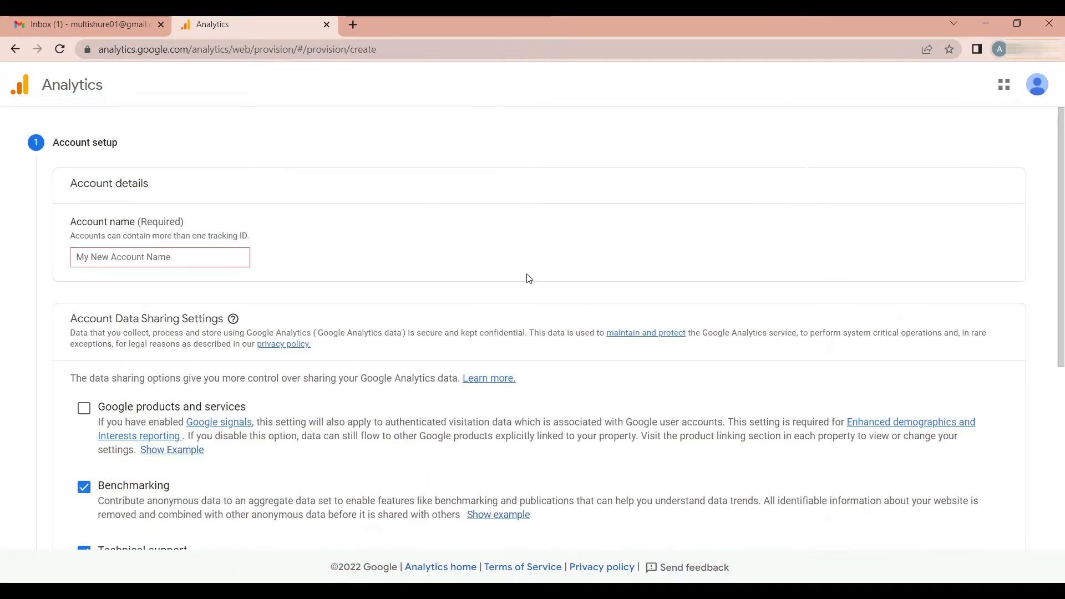
left_click(138, 252)
type("Multishure")
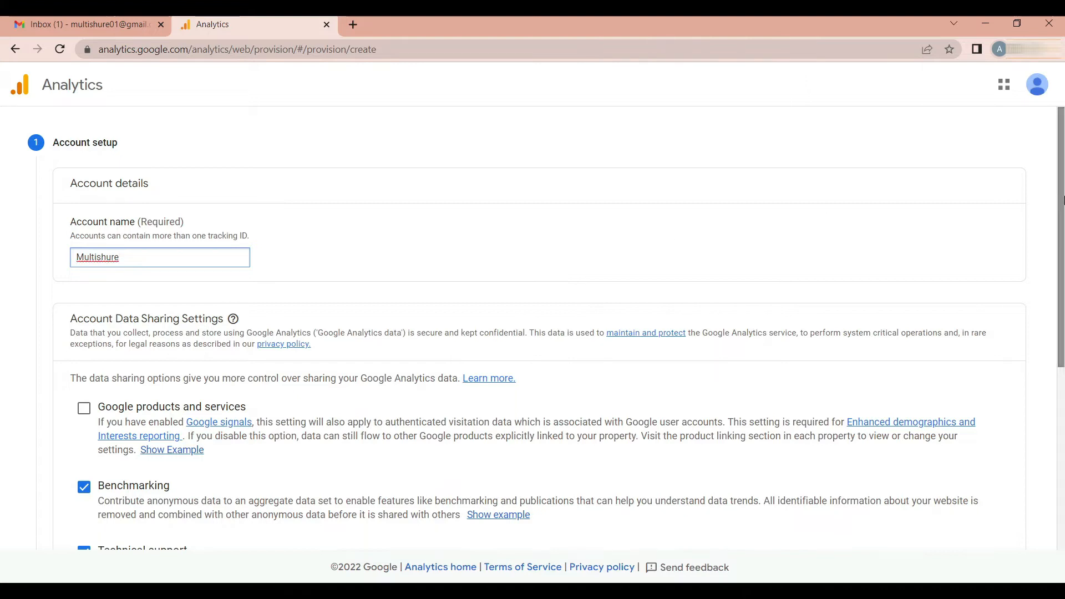
Enable data sharing for Google products and services and proceed to the property setup
scroll(1062, 311, "down", 3)
left_click(84, 222)
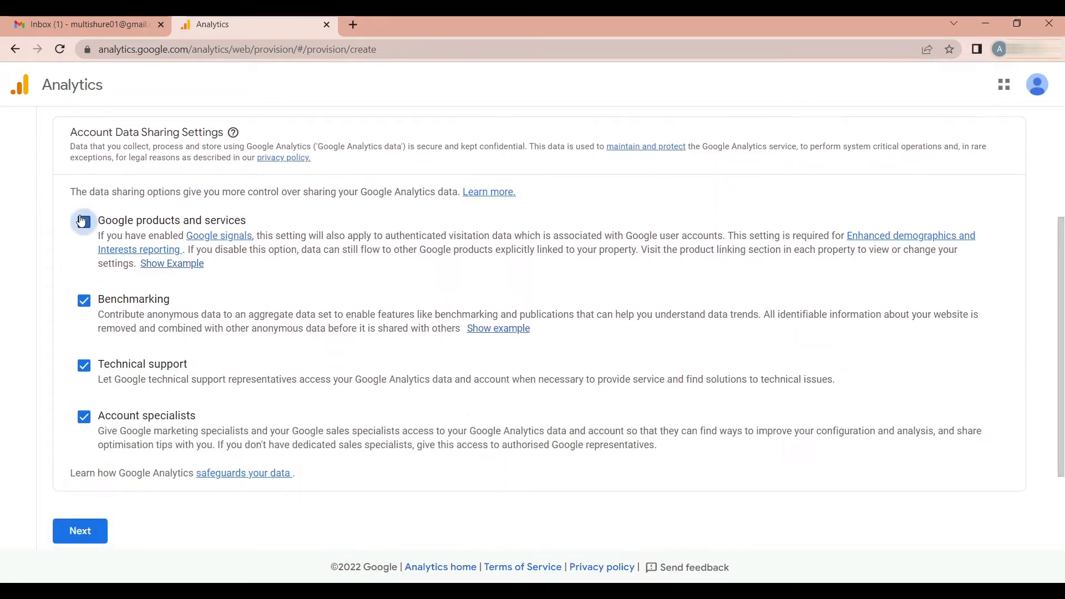
left_click(100, 531)
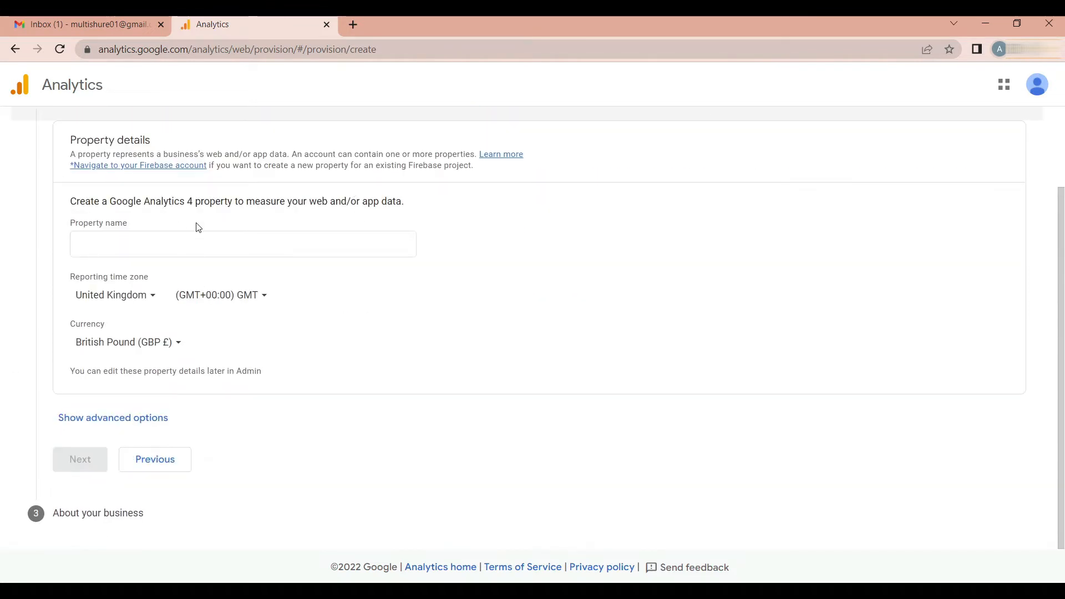
Name the property Multishure, keep British Pound as the currency, and continue to the business information
left_click(144, 243)
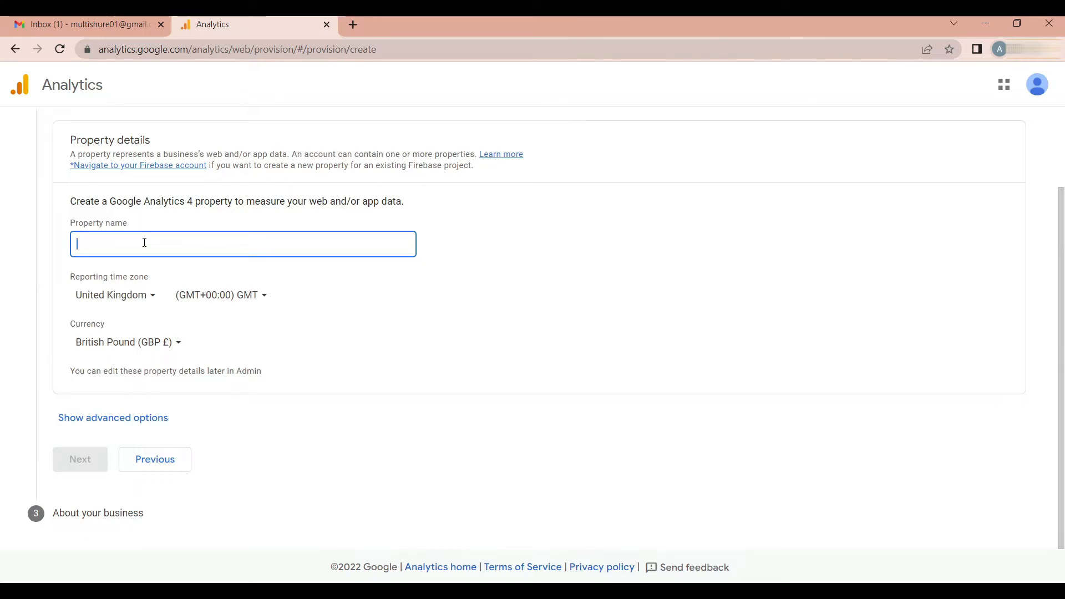
type("Multis")
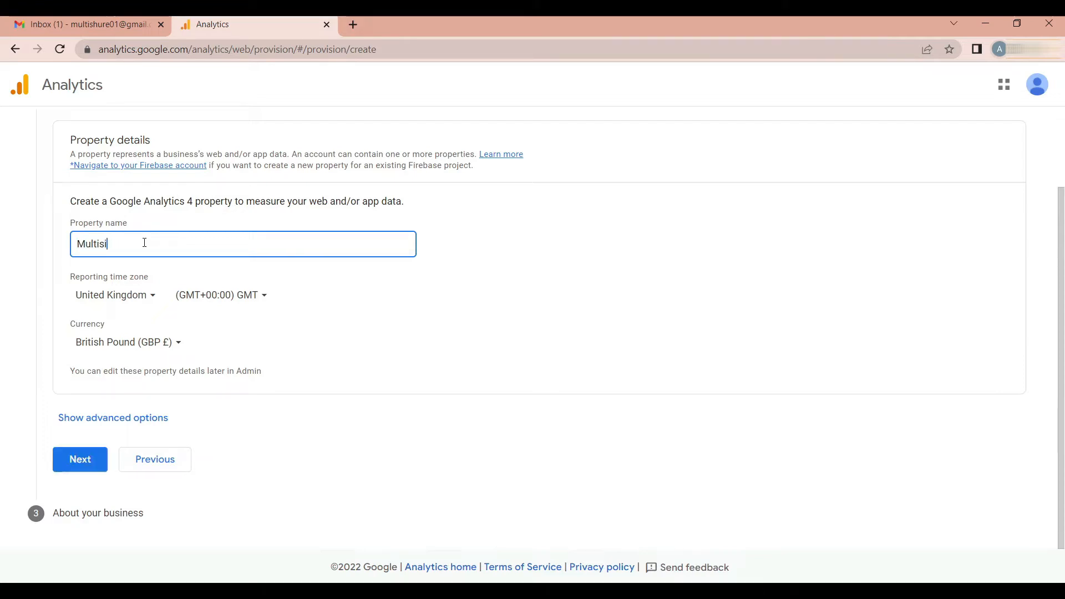
type("hure")
left_click(121, 349)
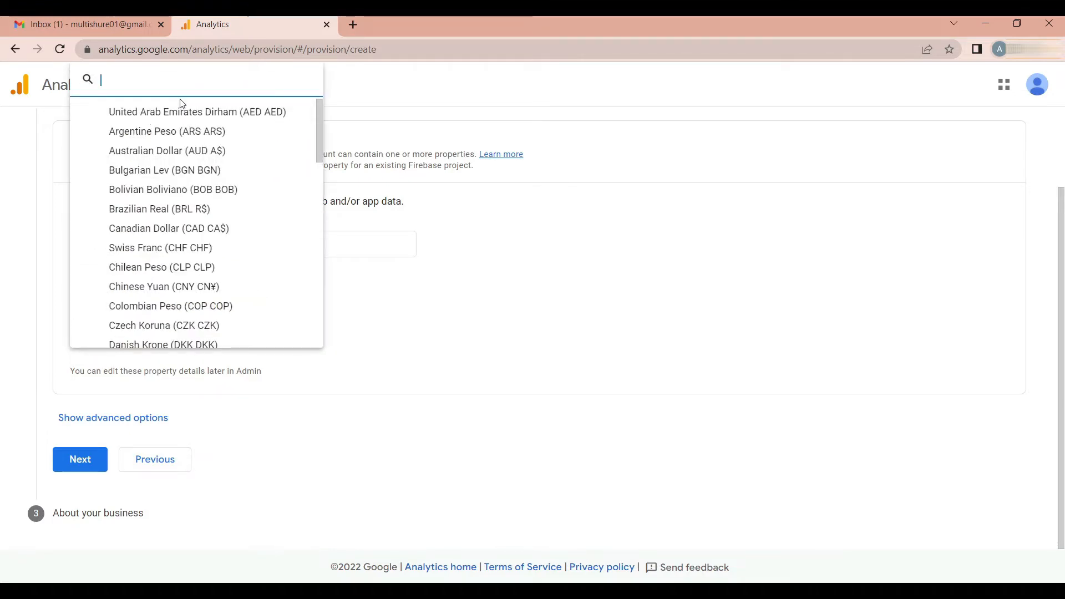
type("united")
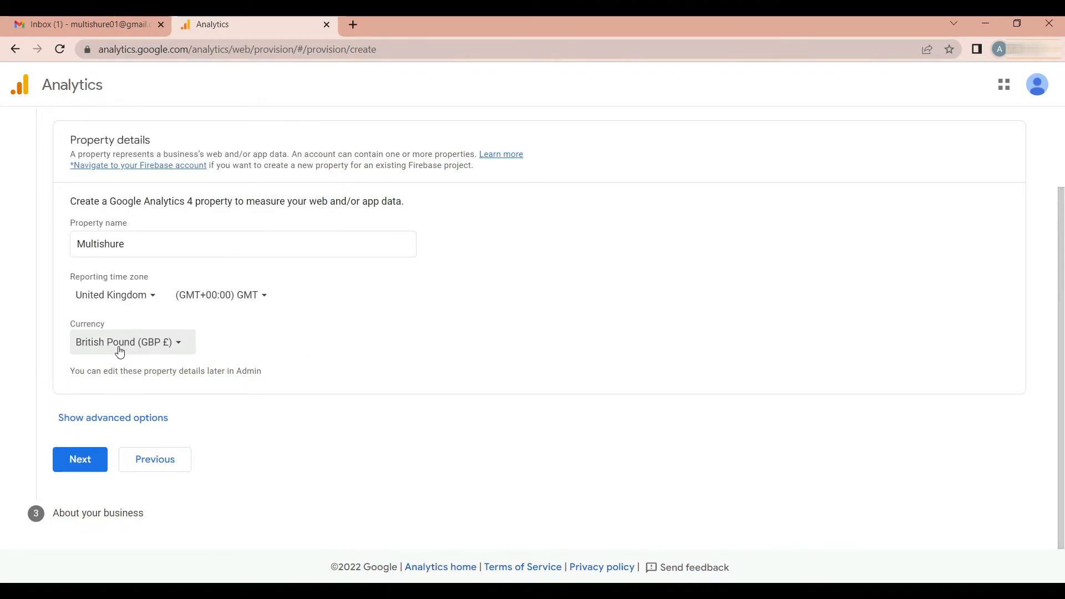
left_click(78, 465)
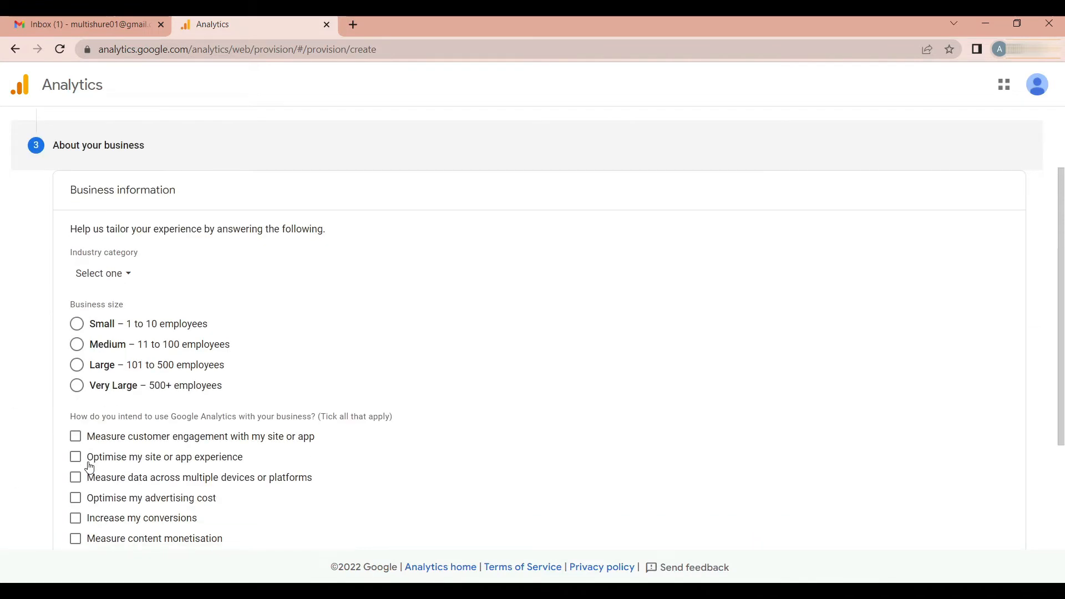
Set the business size to Small, select every intended use except Other, and submit the account for creation
left_click_drag(1061, 197, 1063, 294)
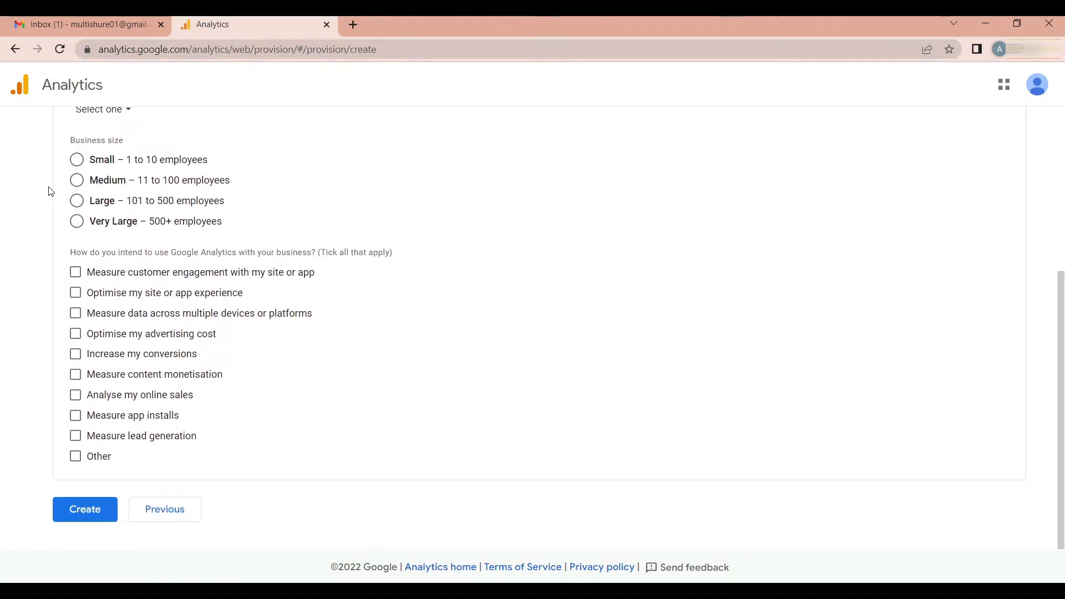
left_click(76, 160)
left_click(76, 272)
left_click(75, 293)
left_click(75, 313)
left_click(75, 335)
left_click(76, 355)
left_click(75, 374)
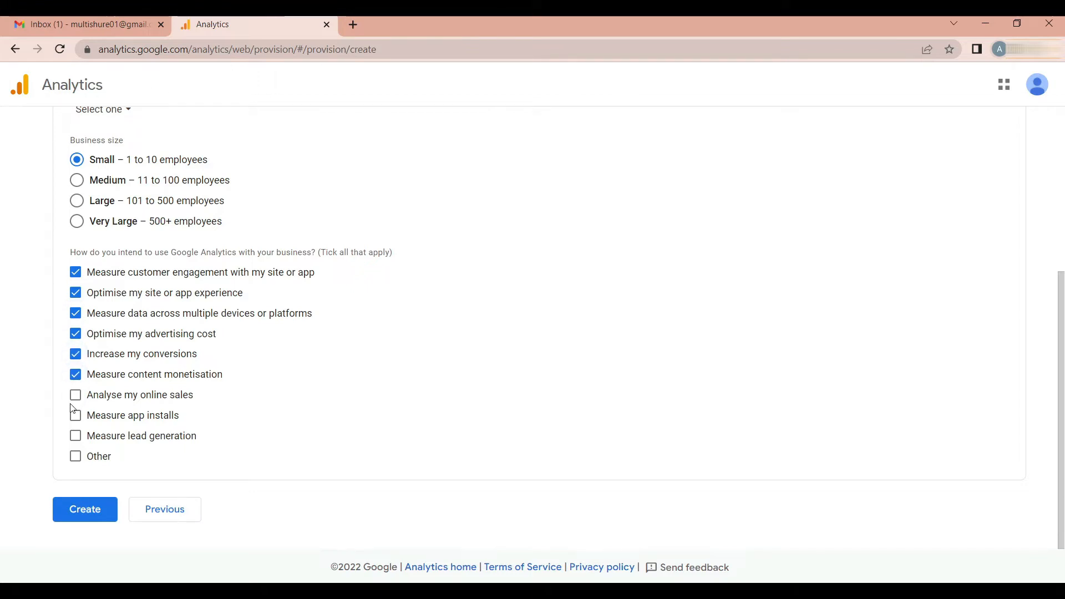
left_click(75, 395)
left_click(75, 416)
left_click(75, 436)
left_click(80, 506)
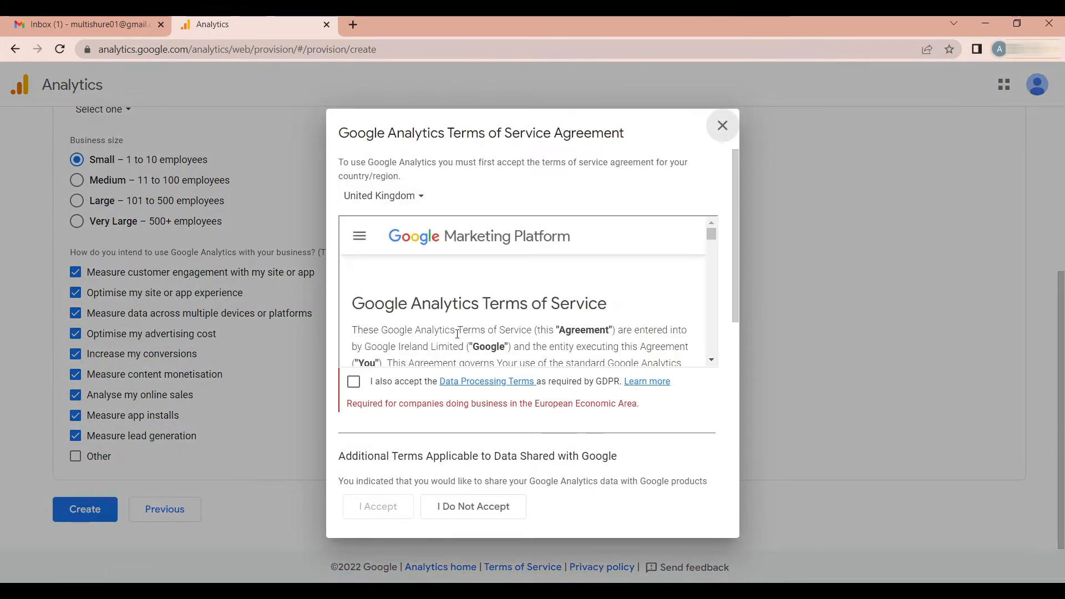
Accept the Google Analytics terms of service, including the GDPR Data Processing Terms and the Measurement Controller-Controller Data Protection Terms
left_click(354, 382)
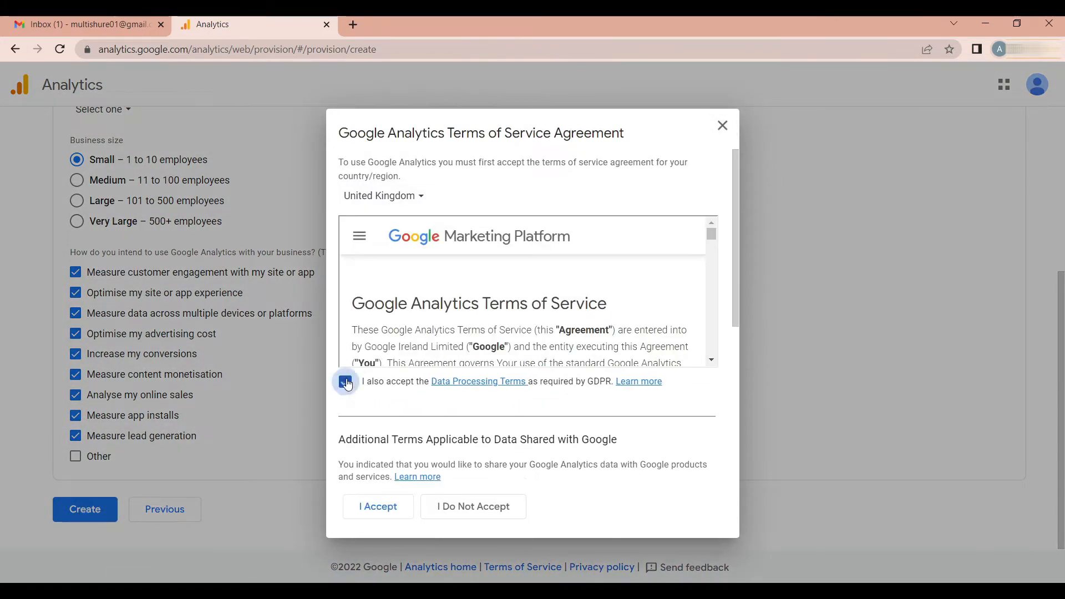
left_click(380, 516)
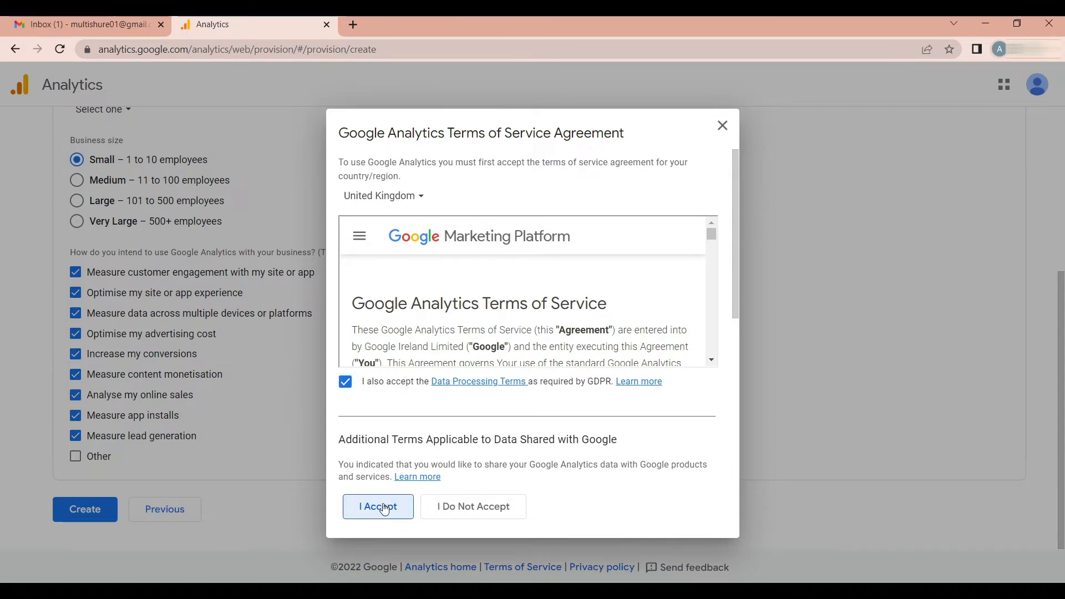
left_click(363, 508)
left_click_drag(712, 234, 725, 388)
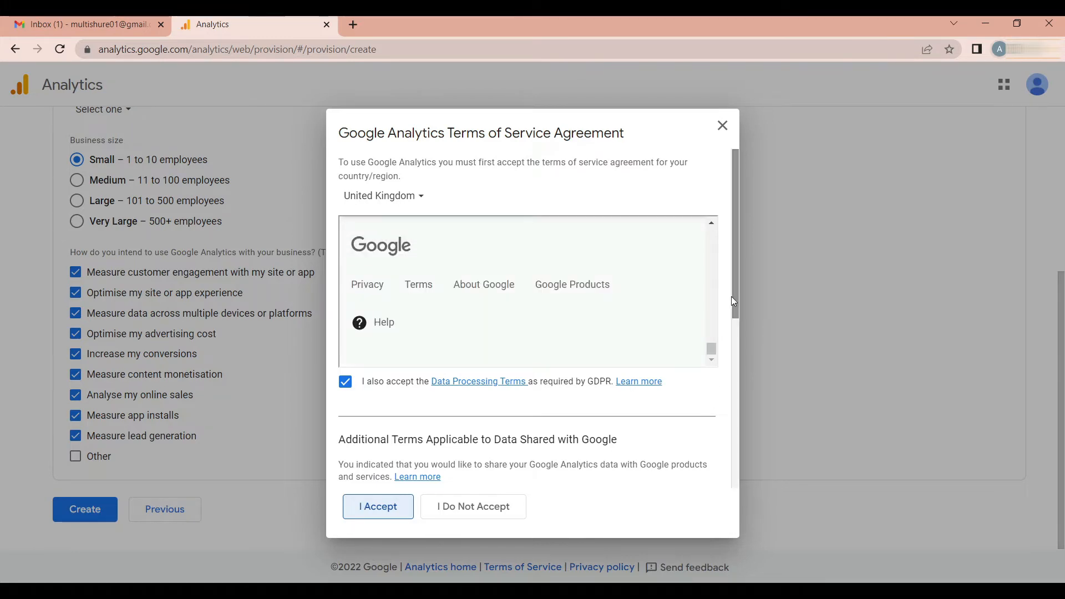
left_click_drag(731, 297, 741, 507)
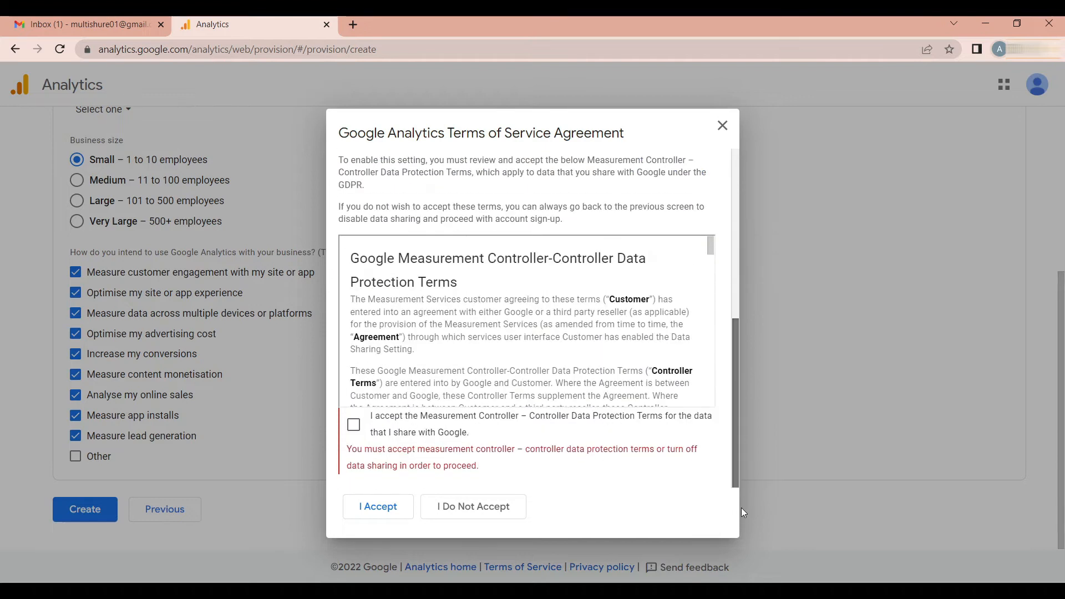
left_click(354, 425)
left_click(366, 502)
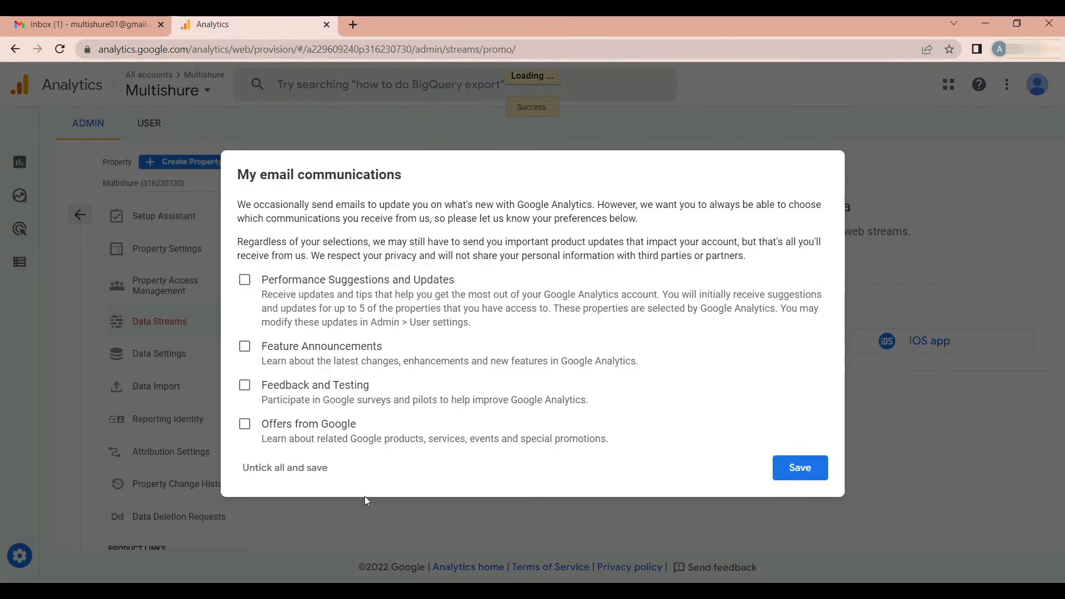
Opt in to all four email communication types, save the preferences, and dismiss the property tour
left_click(245, 279)
left_click(244, 346)
left_click(244, 385)
left_click(246, 423)
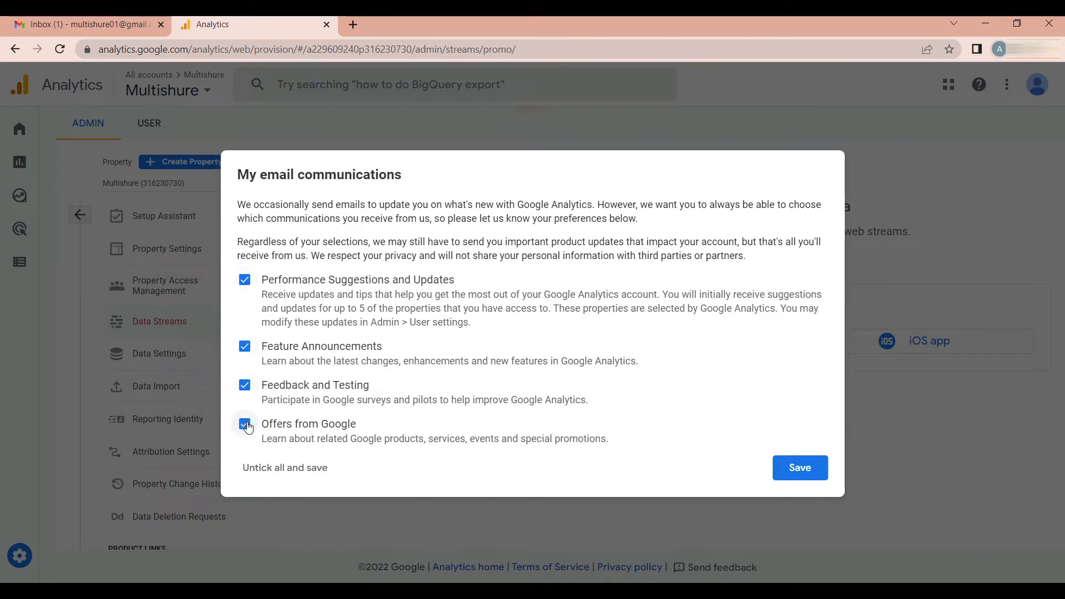
left_click(799, 469)
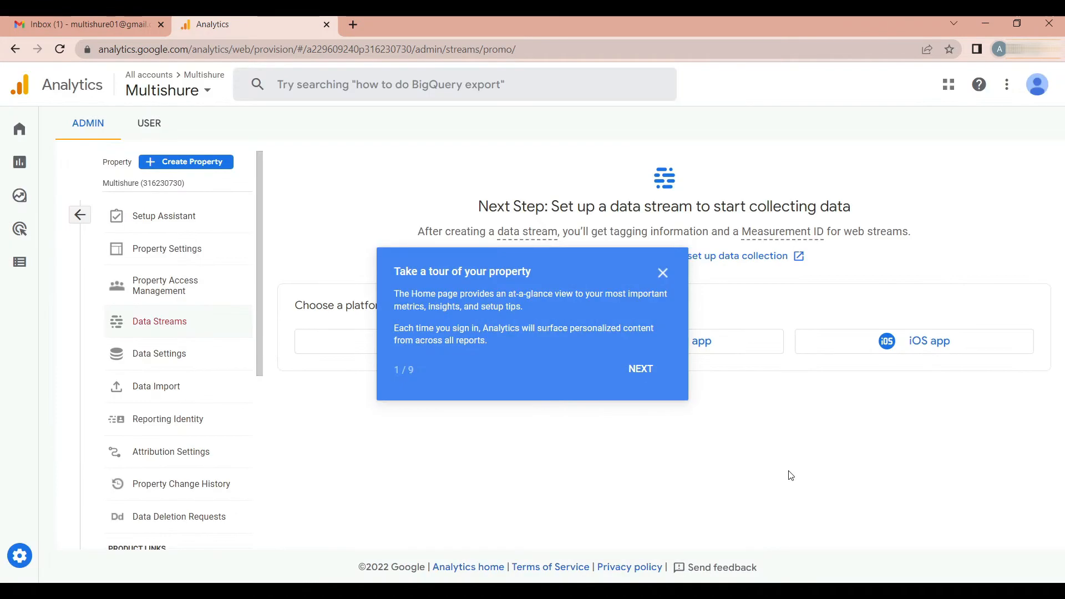
left_click(663, 274)
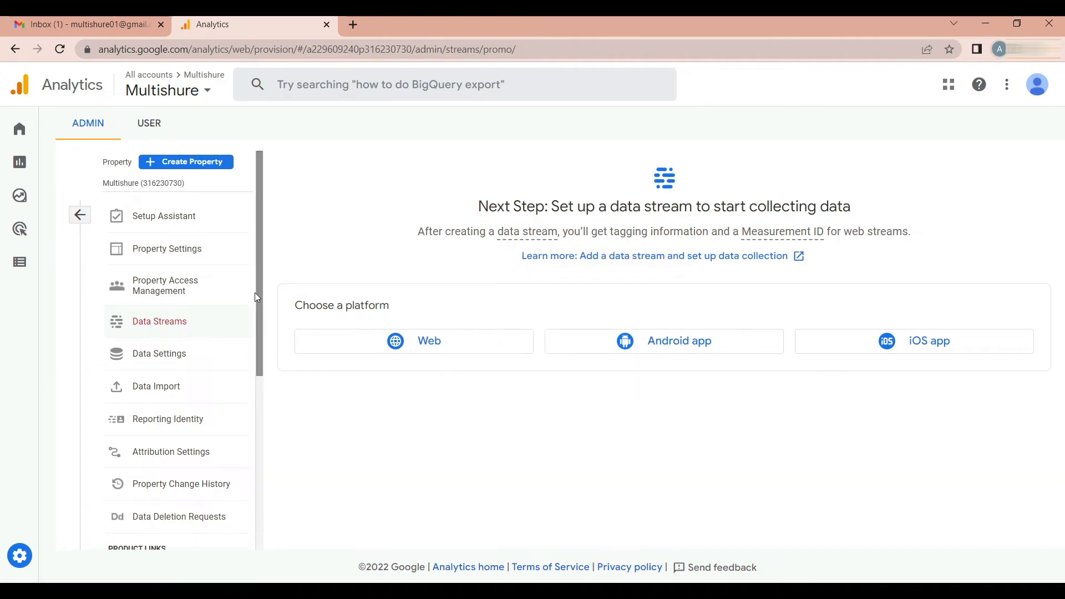
left_click(447, 350)
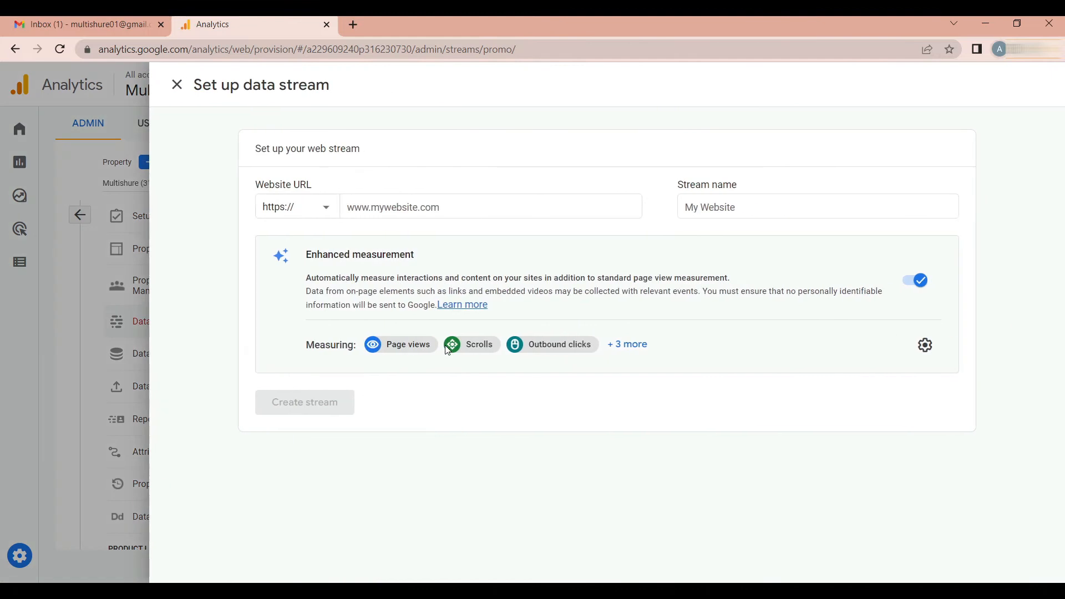
left_click(467, 211)
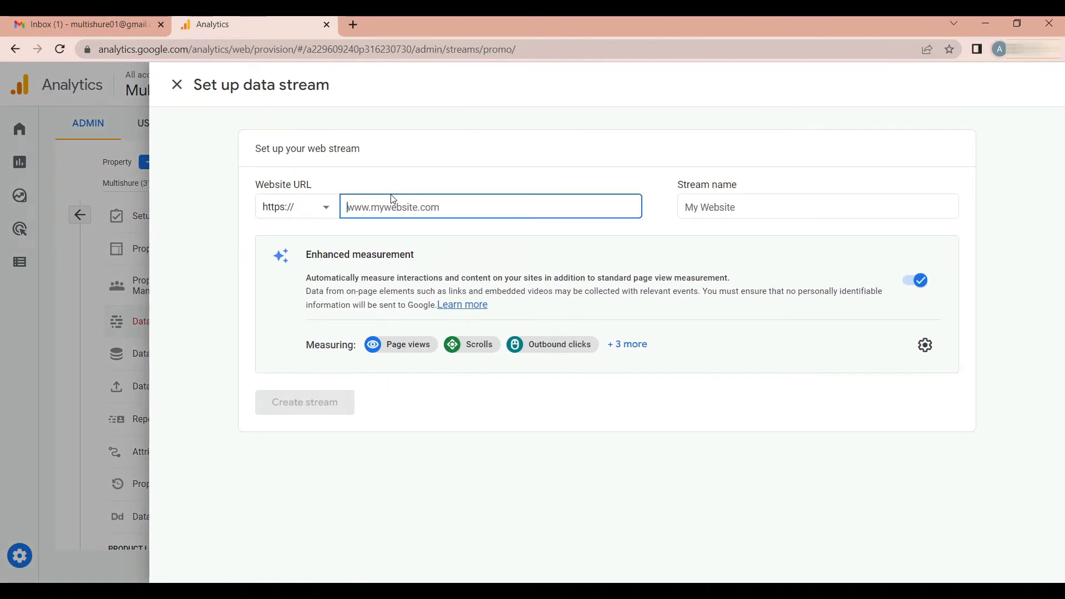
type("multishure.com")
left_click(722, 208)
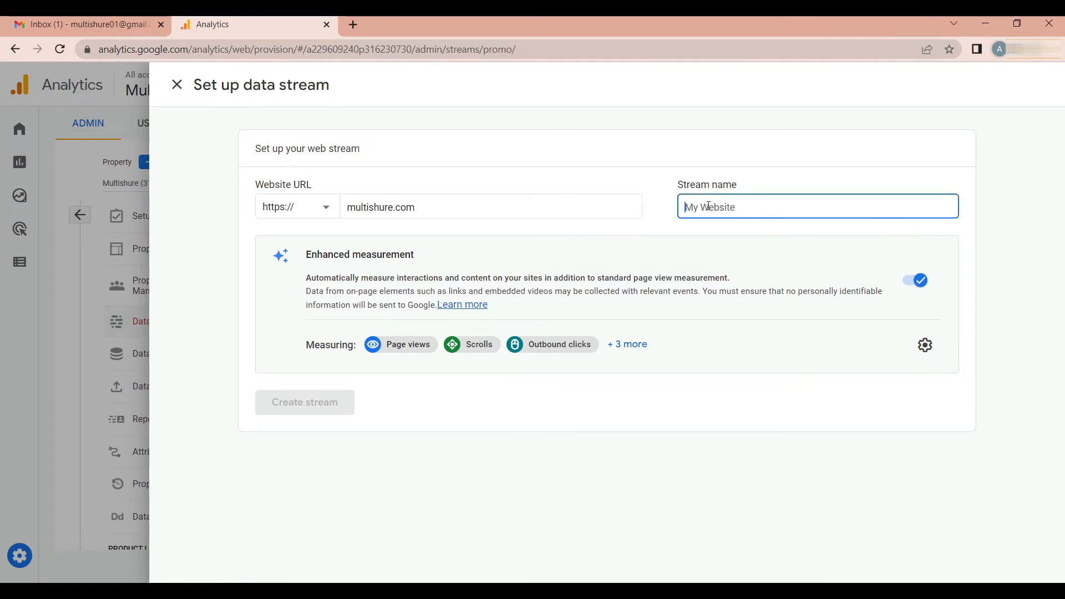
type("m")
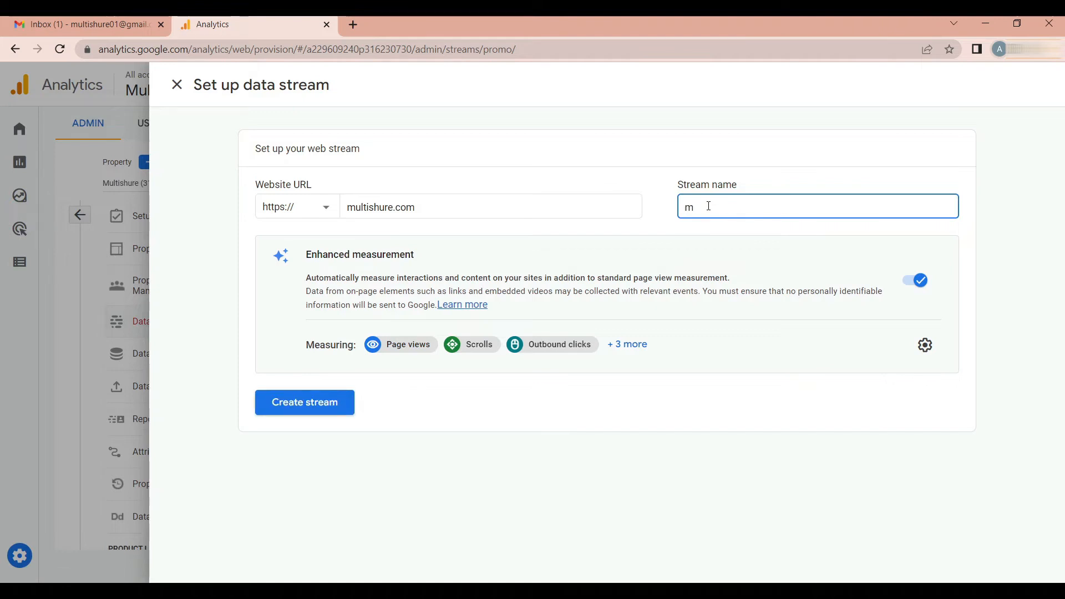
type("ultishure")
left_click(300, 415)
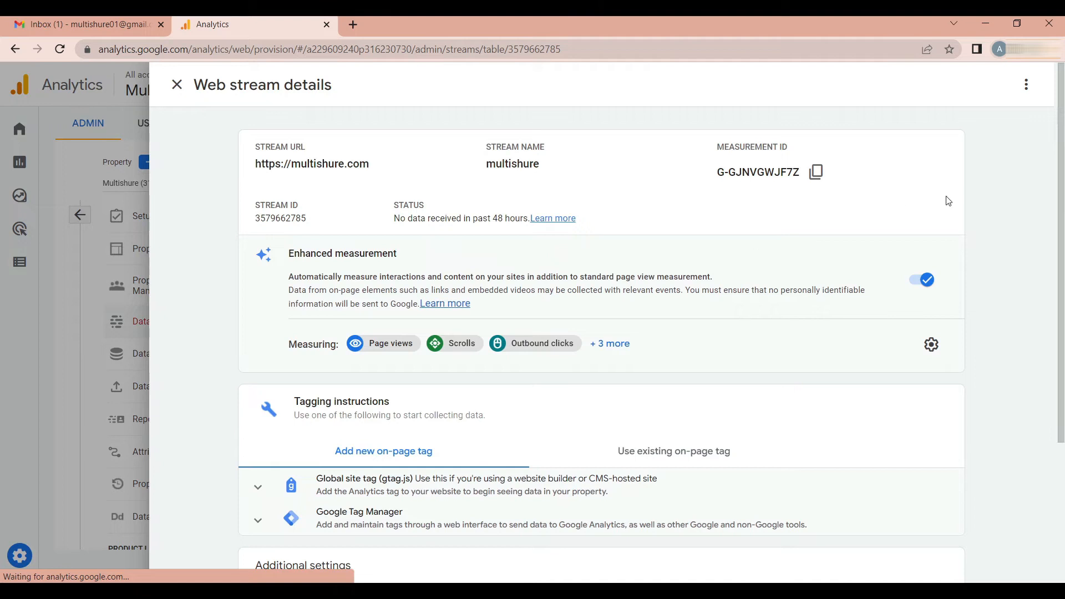
left_click(1061, 460)
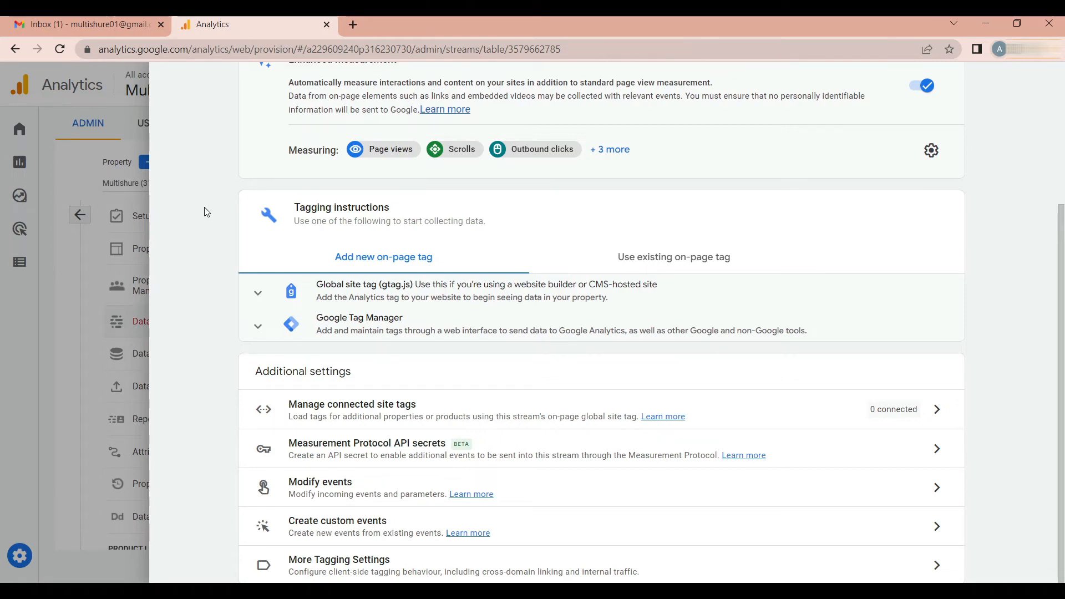
Open the WordPress dashboard at multishure.com/wp-admin in a new browser tab
left_click(353, 23)
type("mu")
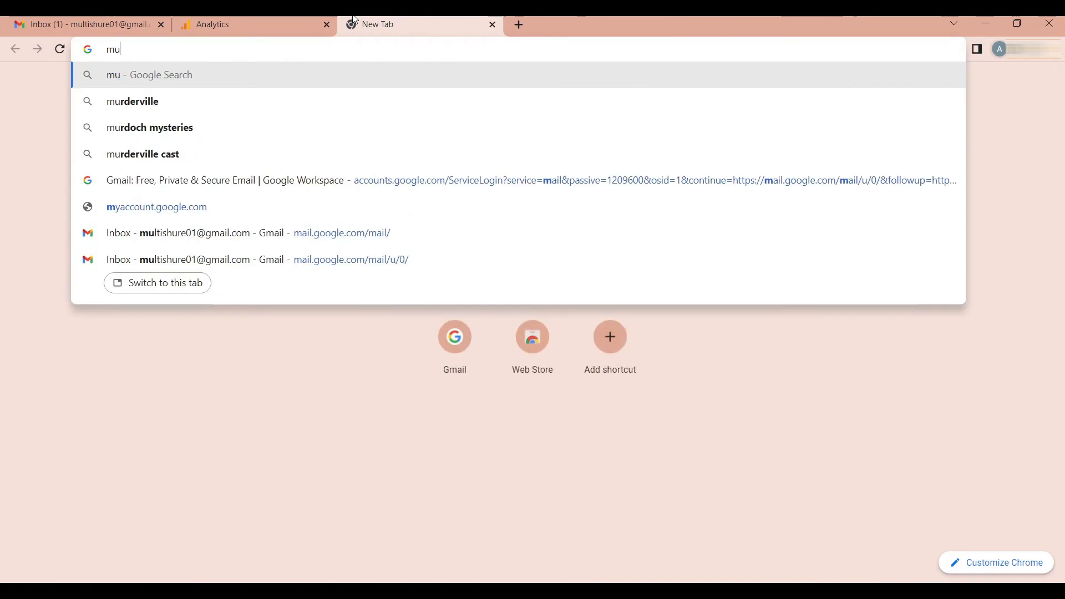
type("ltishur")
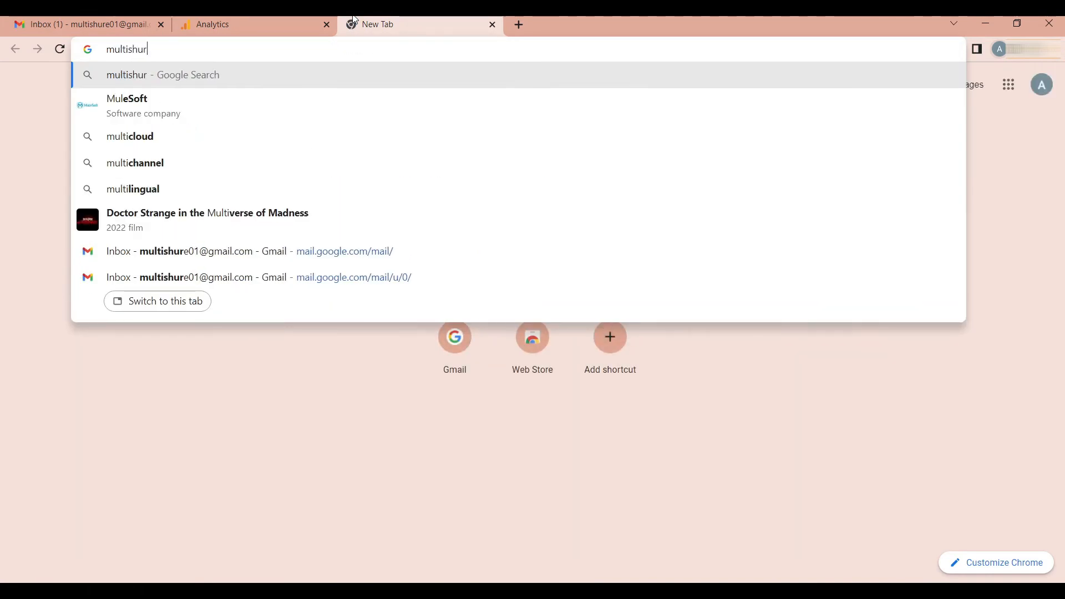
type("e.")
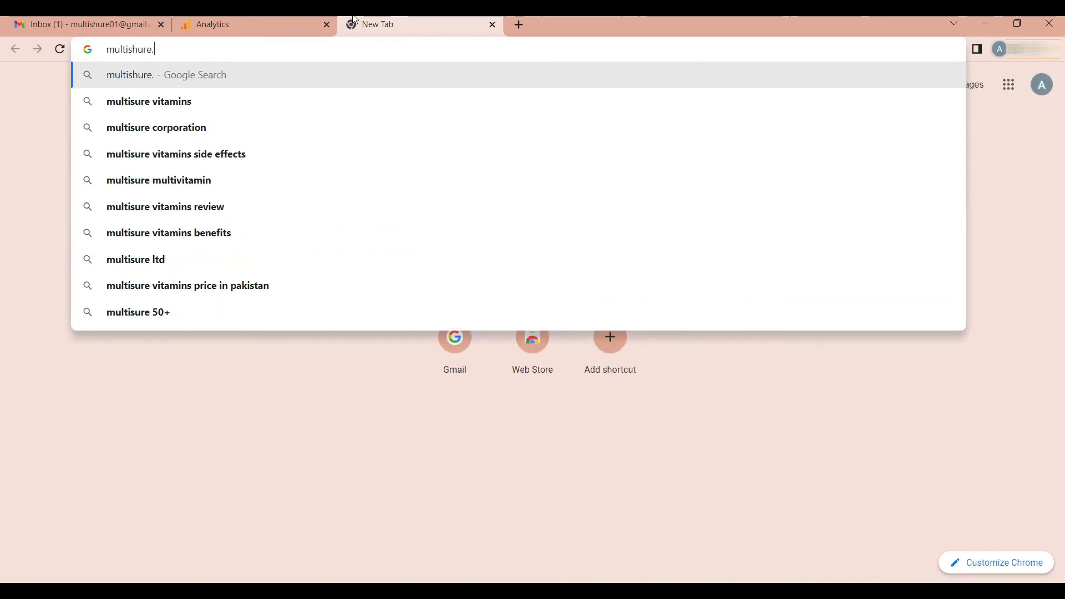
type("com/wp")
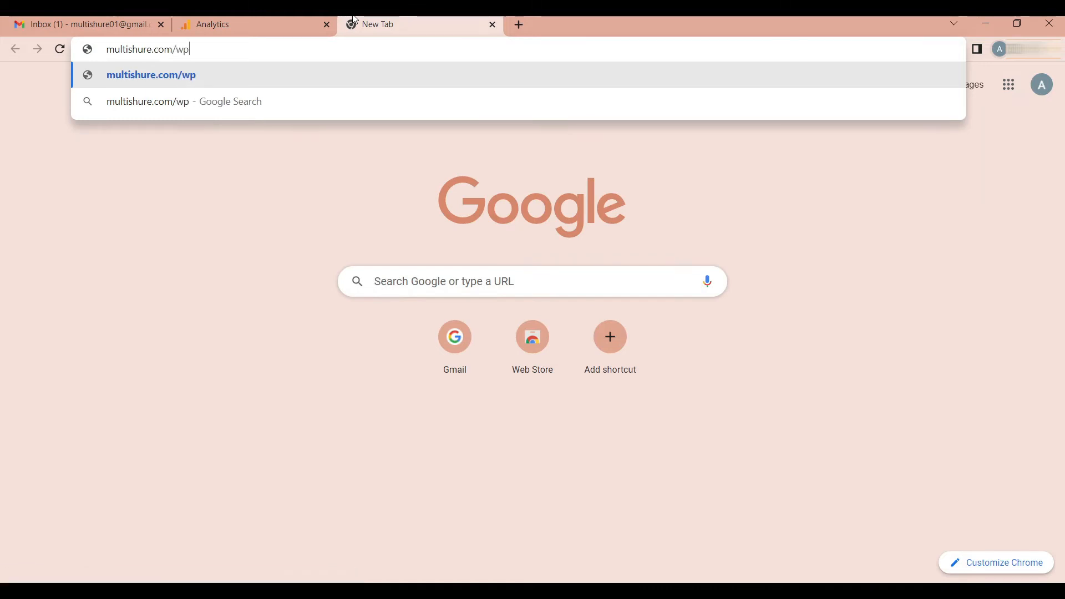
key("Return")
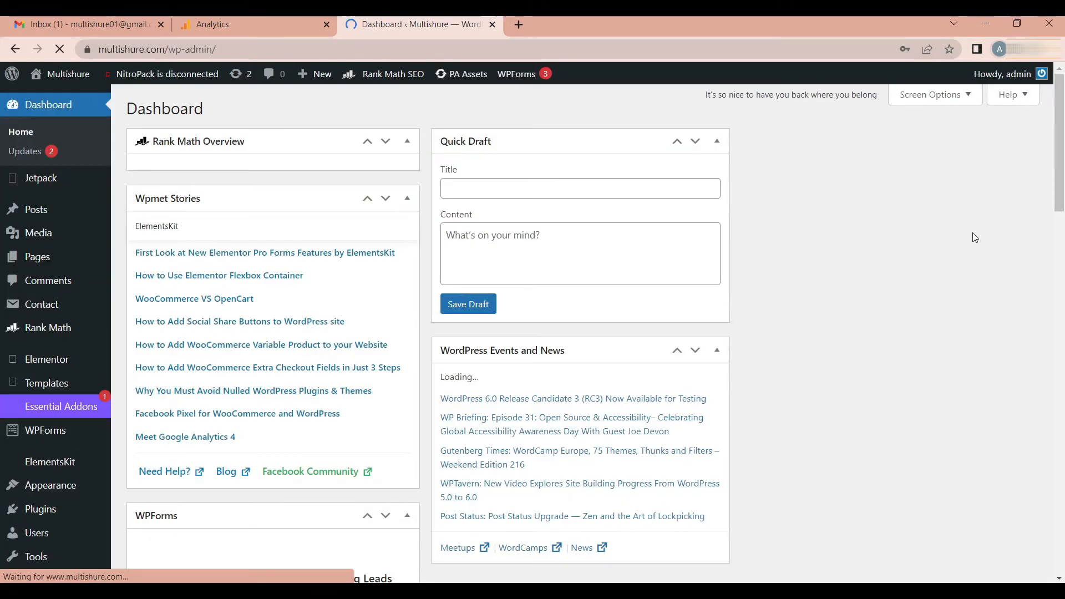
left_click(1054, 49)
left_click(915, 105)
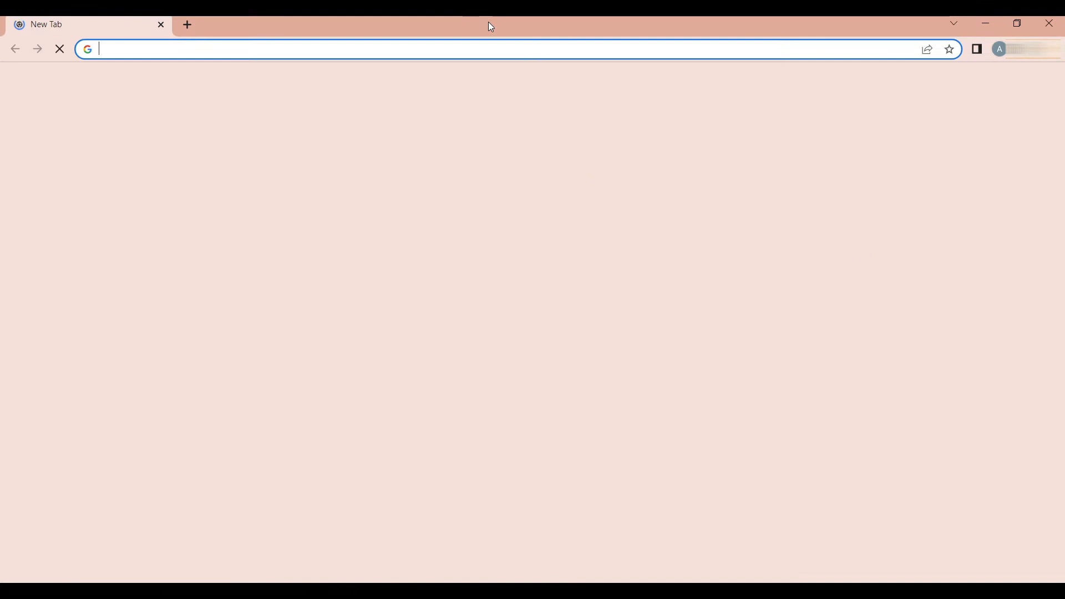
left_click(1049, 23)
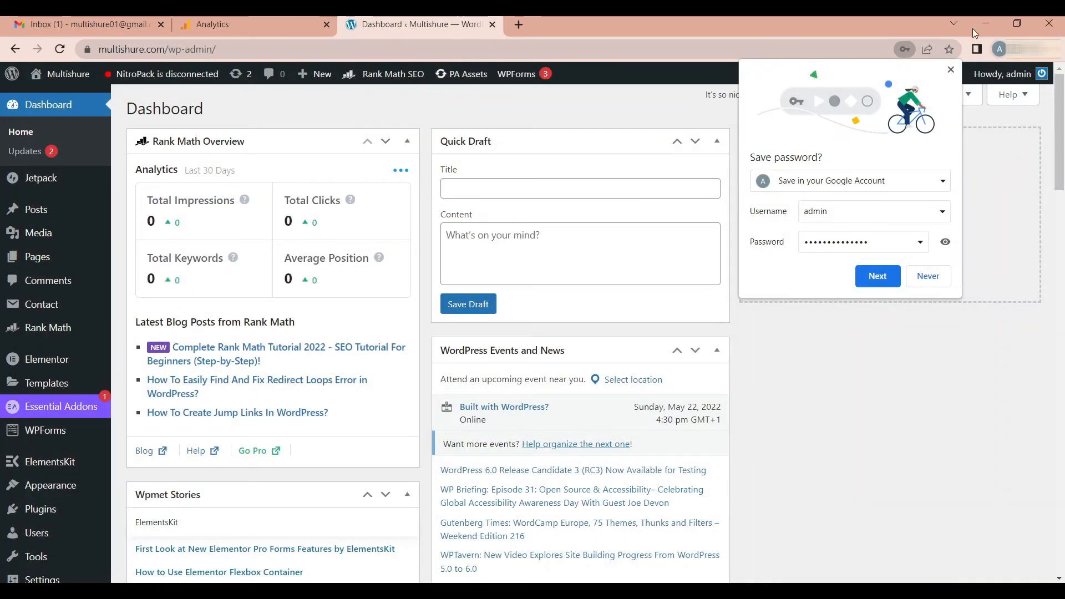
Dismiss the browser's offer to save the WordPress login password
left_click(951, 70)
left_click_drag(1063, 104, 1063, 159)
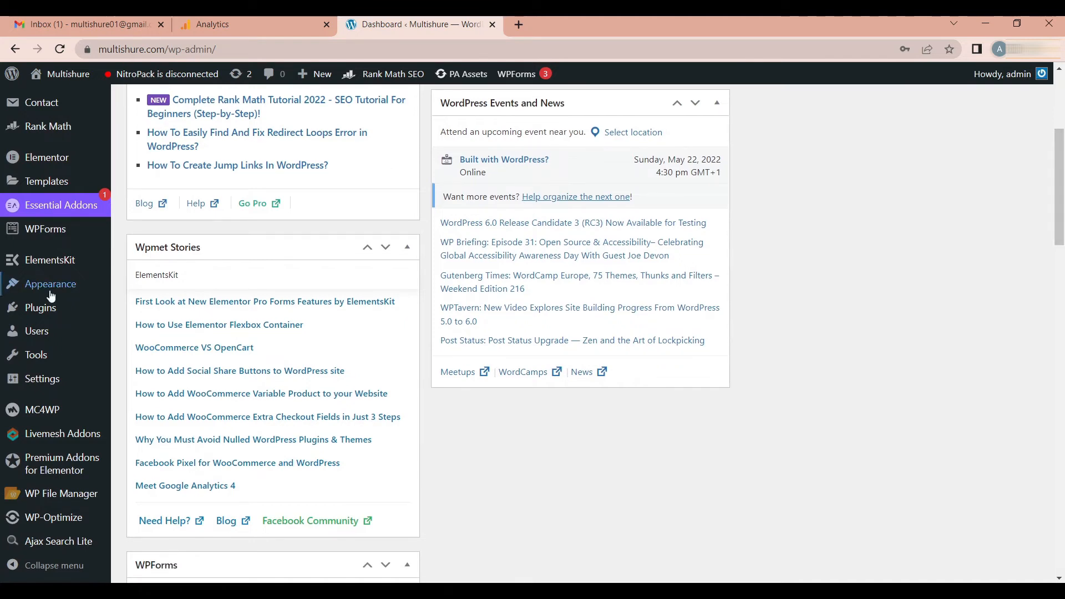
Search the WordPress plugin directory for "site kit" and activate the Site Kit by Google plugin
mouse_move(40, 308)
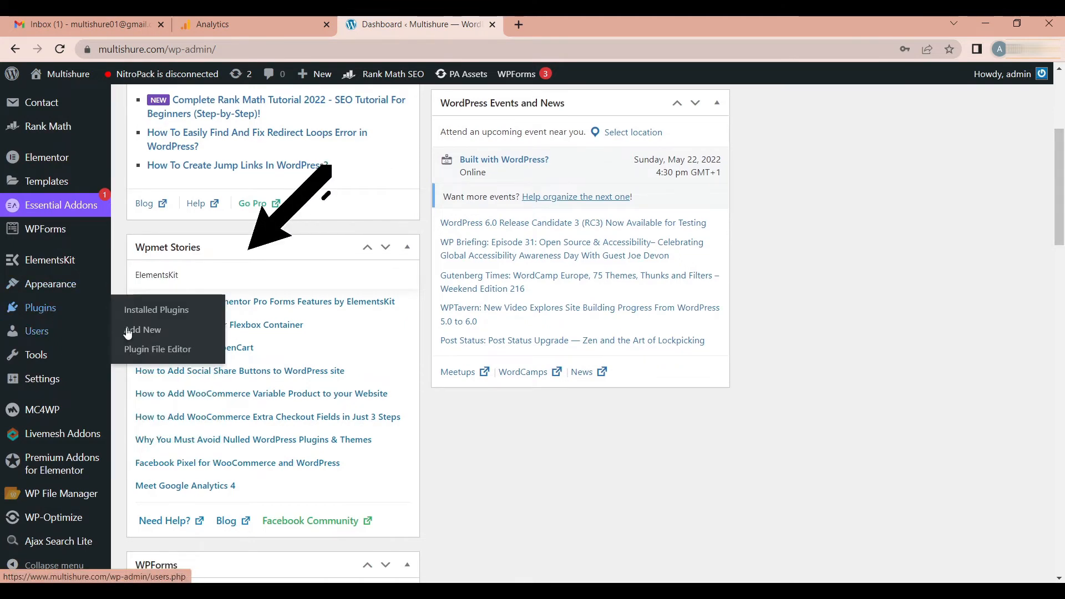
left_click(157, 336)
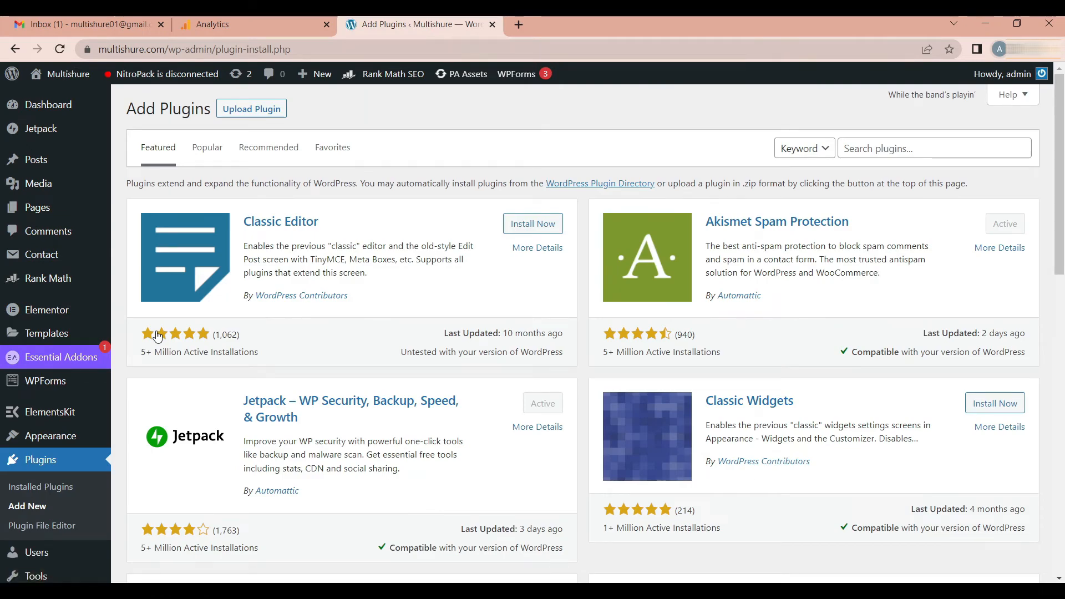
left_click(883, 152)
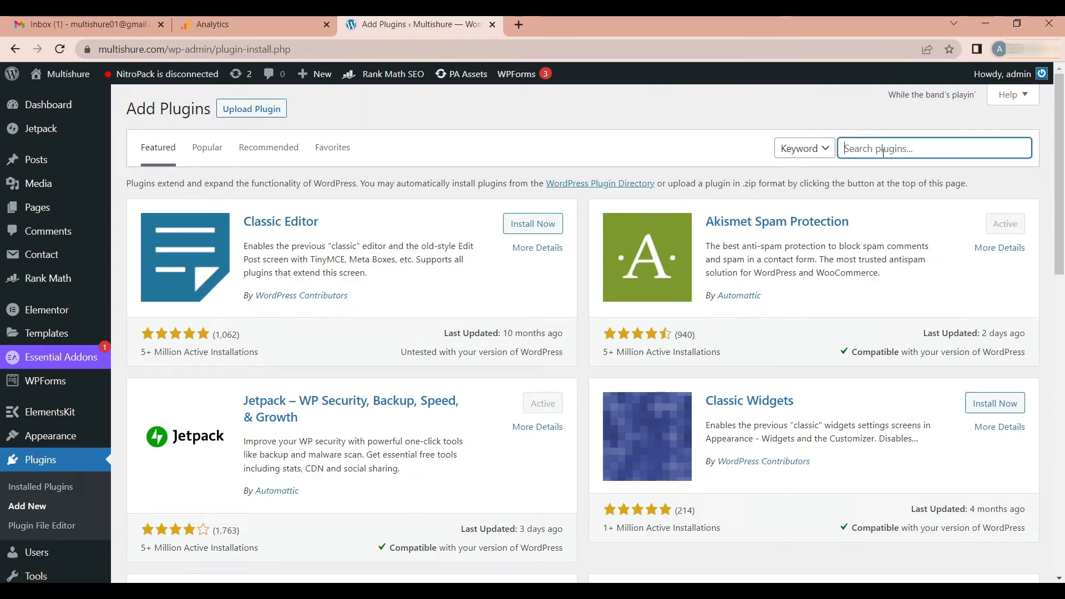
type("site kit")
key("Return")
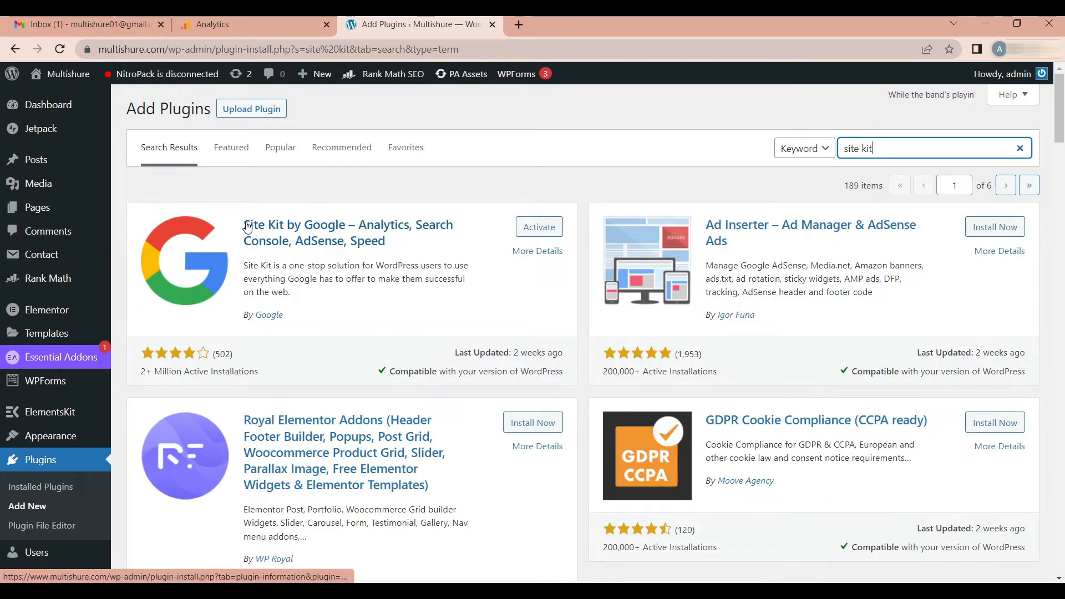
left_click_drag(242, 227, 538, 247)
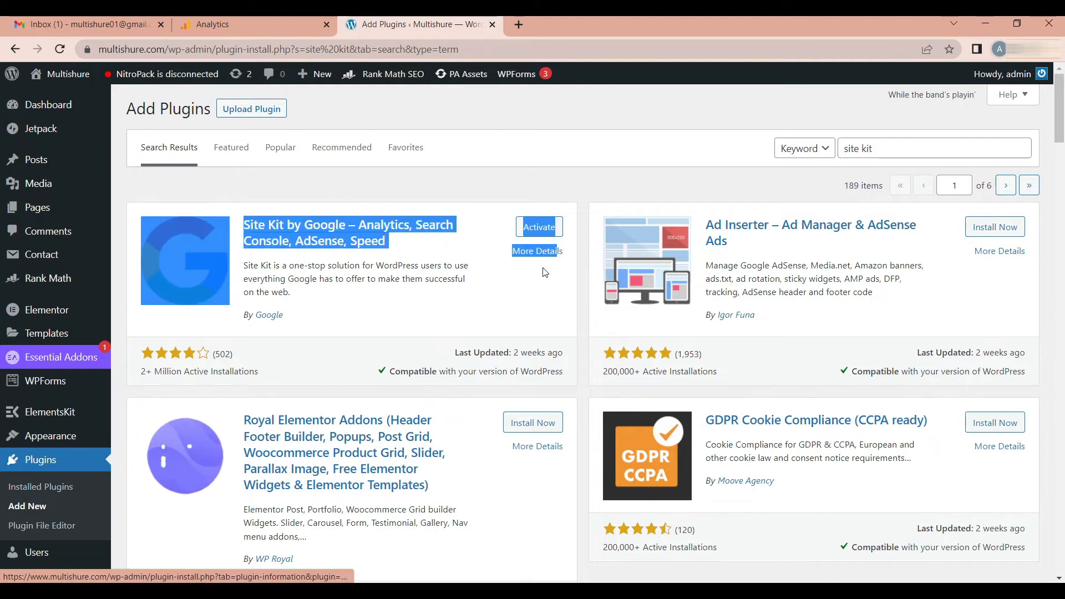
left_click(542, 268)
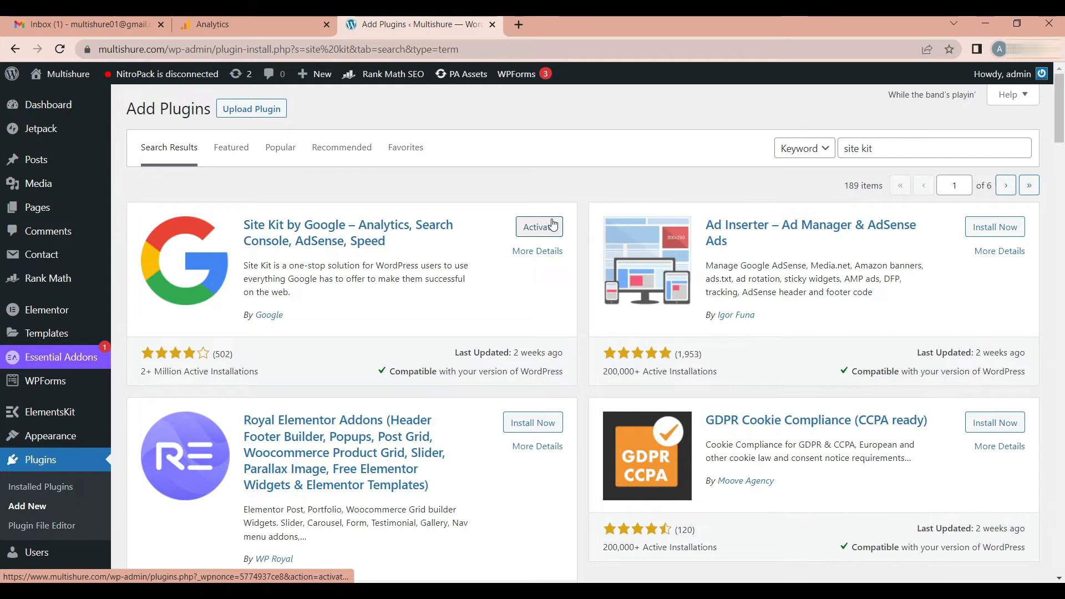
left_click(535, 228)
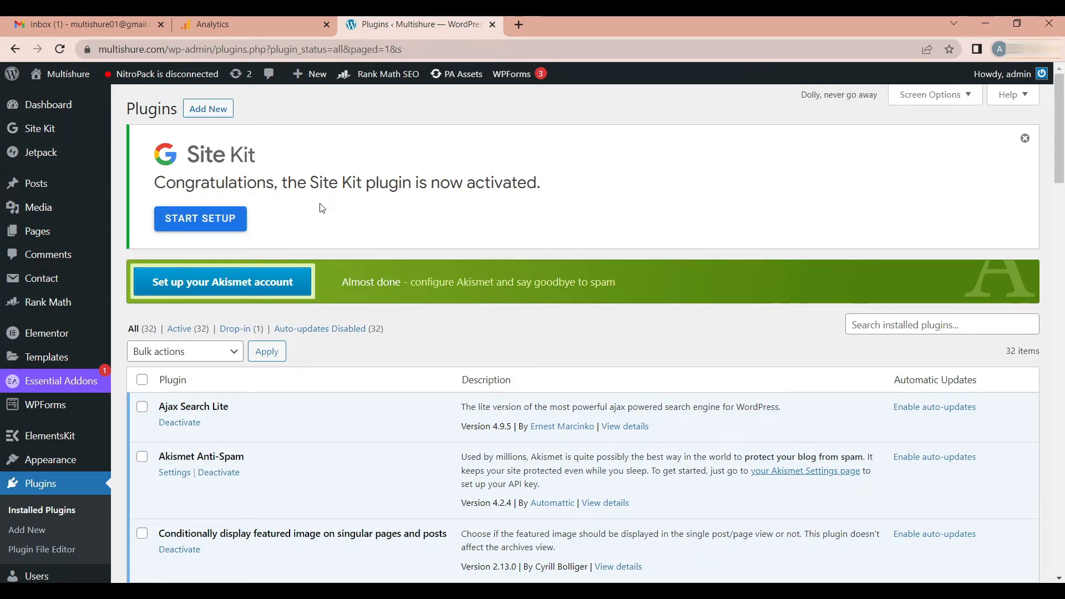
Start the Site Kit setup and reset Site Kit to clear its existing settings and connections
left_click(214, 222)
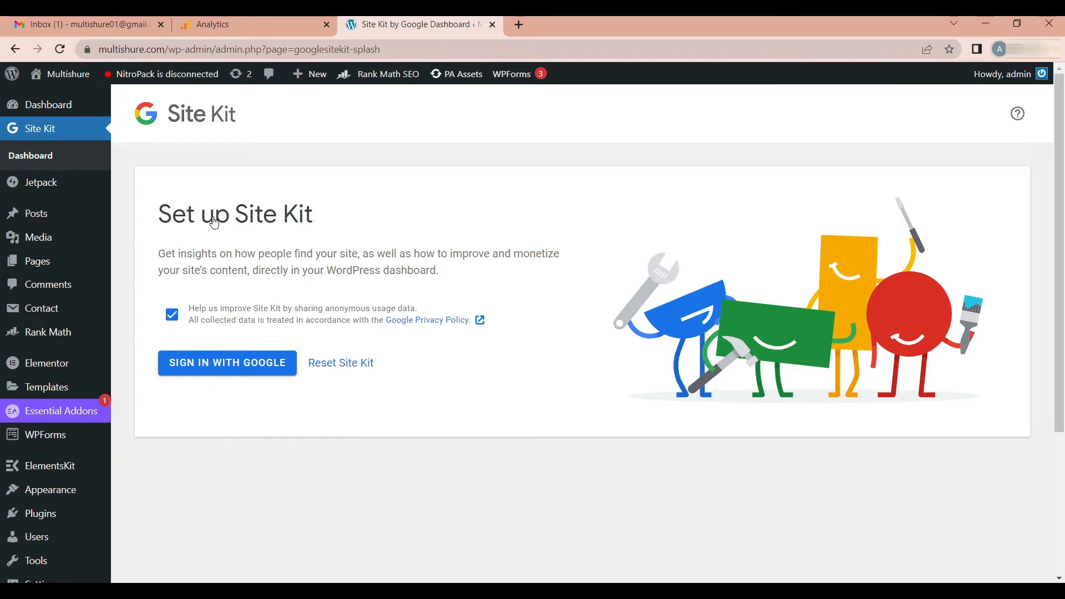
left_click(347, 368)
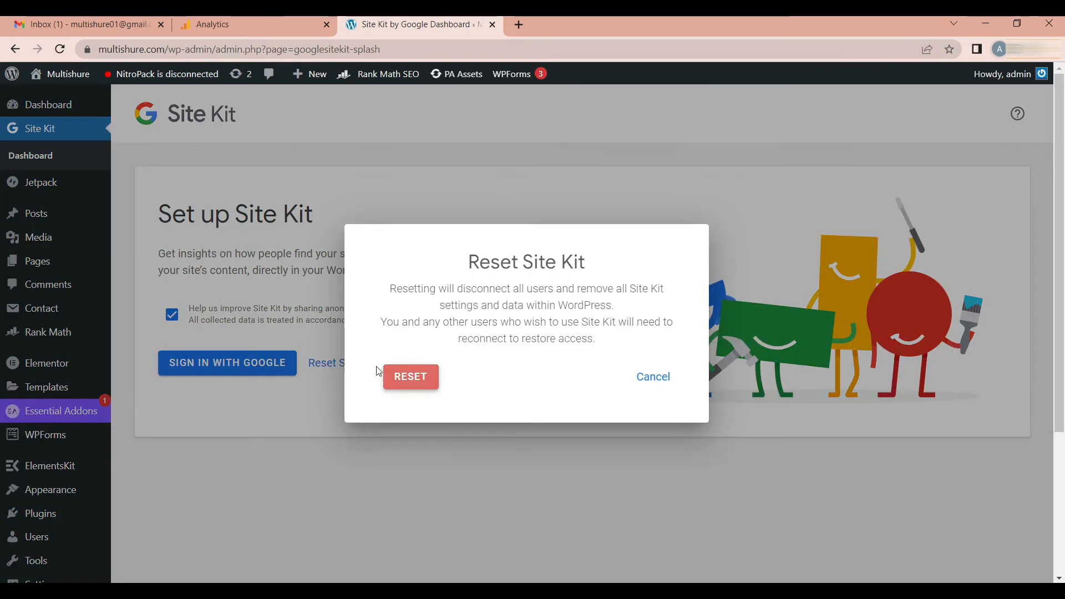
left_click(413, 380)
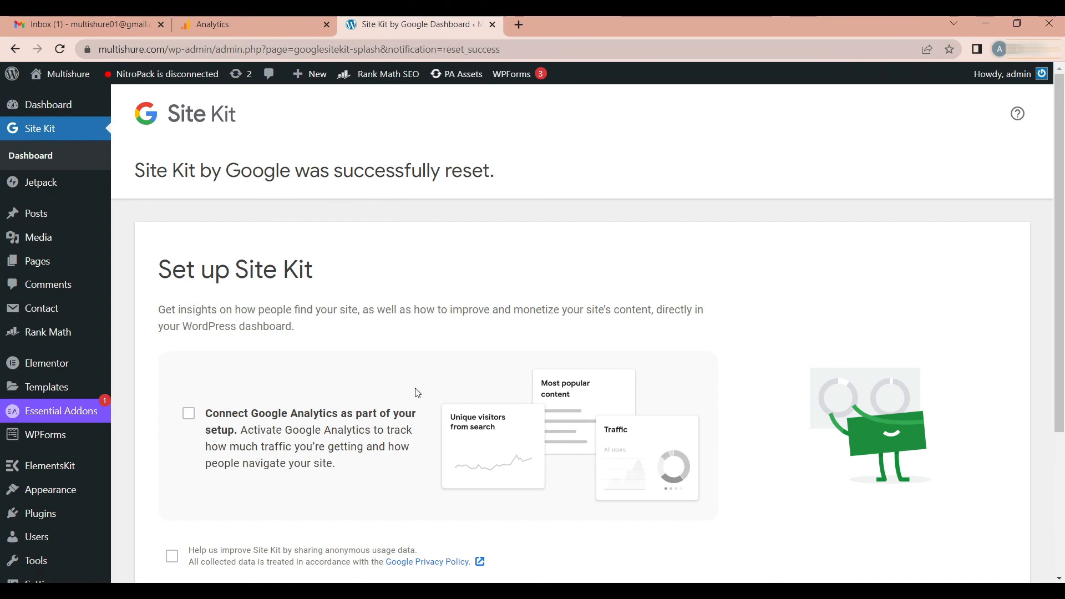
Include Google Analytics and anonymous usage data sharing in the Site Kit setup, sign in with the site's Google account and approve the access
left_click_drag(1062, 125, 1063, 256)
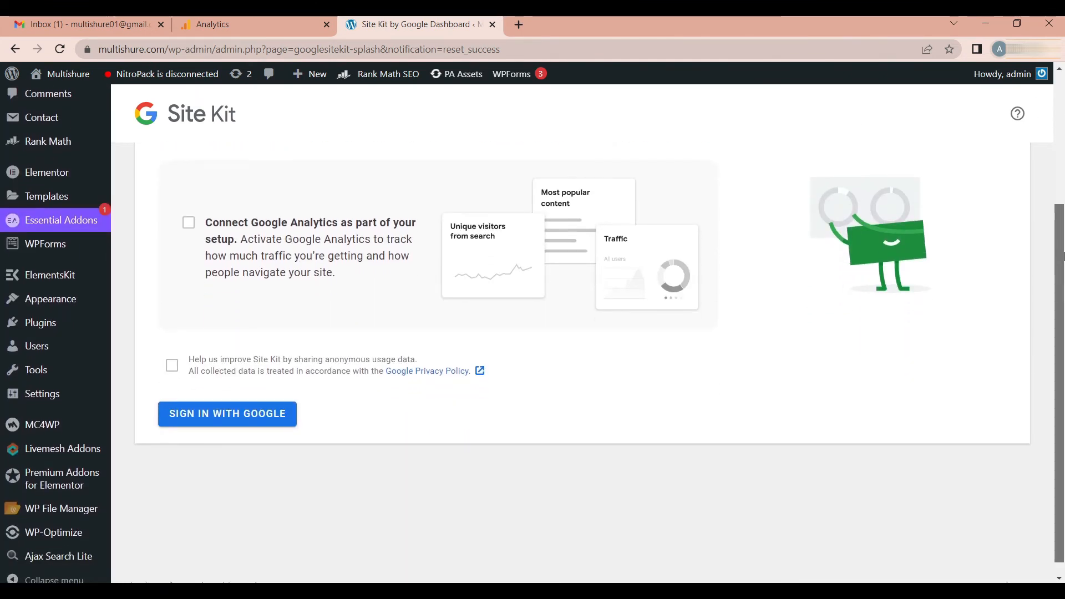
mouse_move(1064, 256)
left_mouse_down()
mouse_move(1064, 128)
mouse_move(1064, 237)
left_mouse_up()
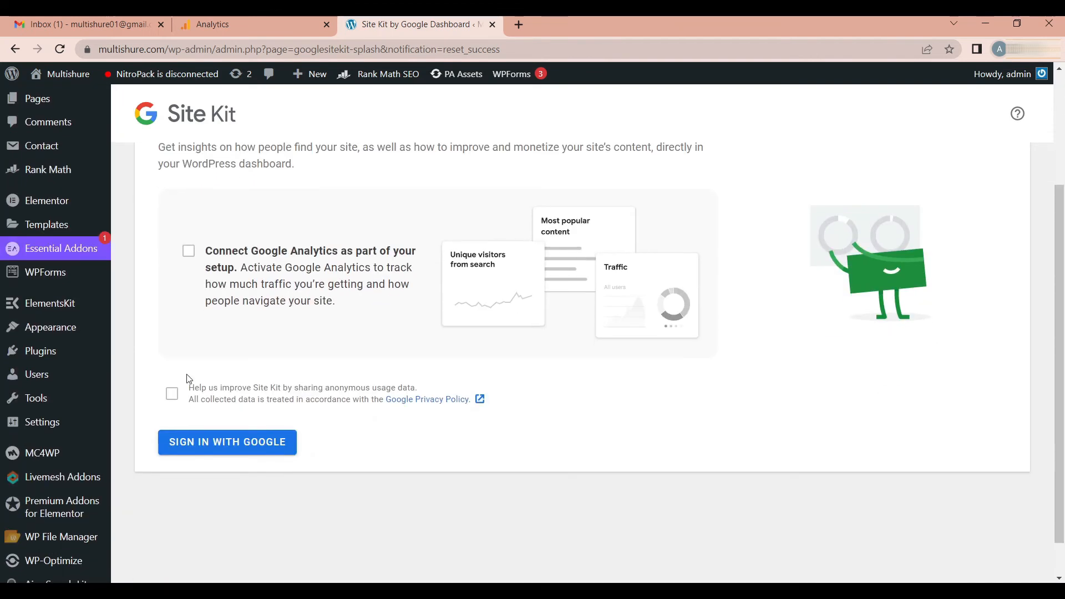
left_click(189, 251)
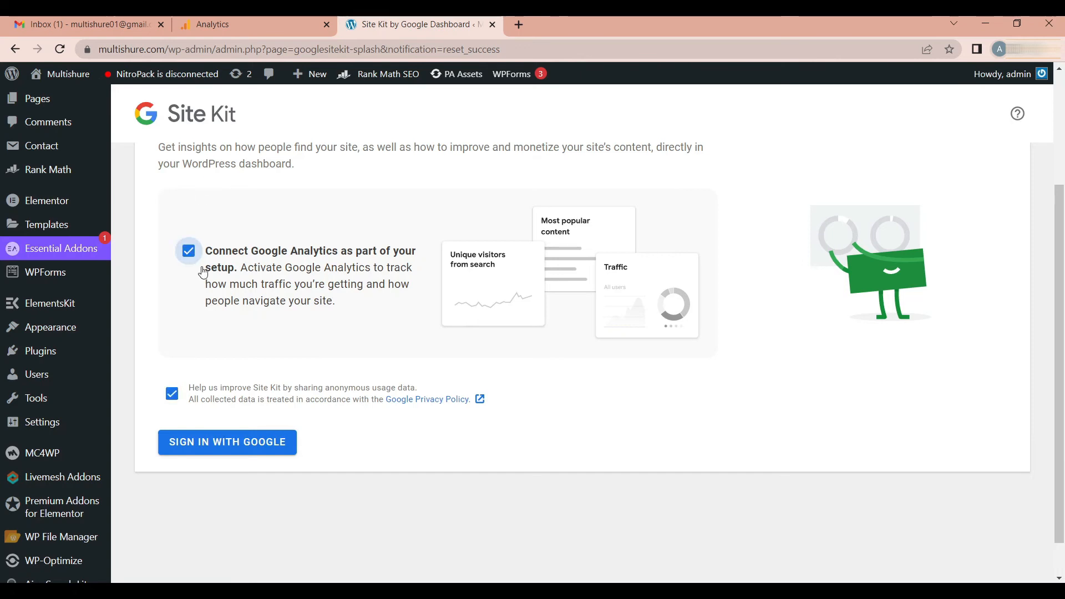
left_click(203, 444)
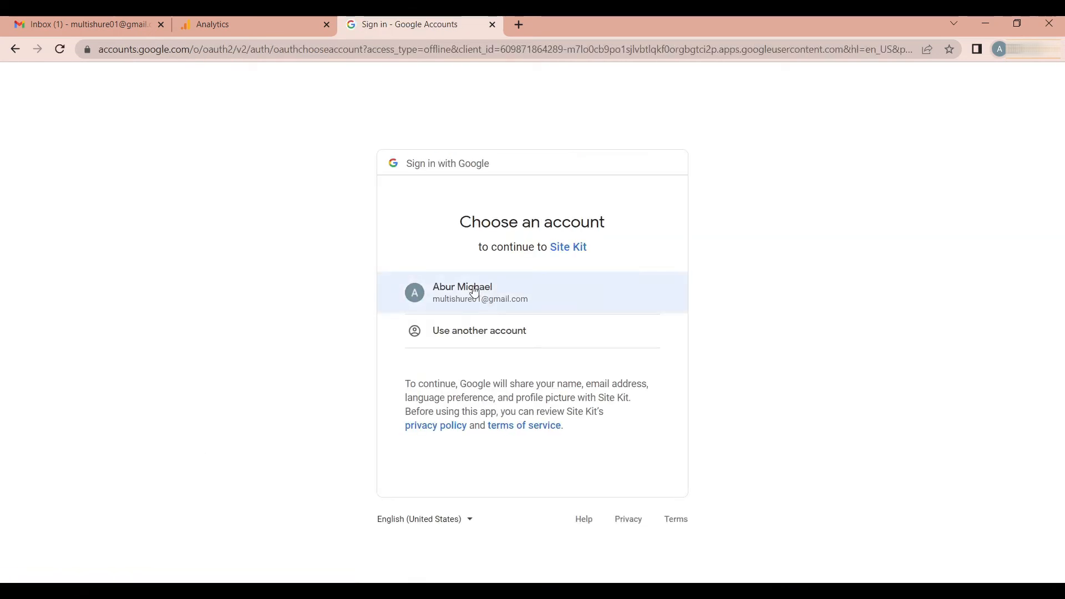
left_click(475, 292)
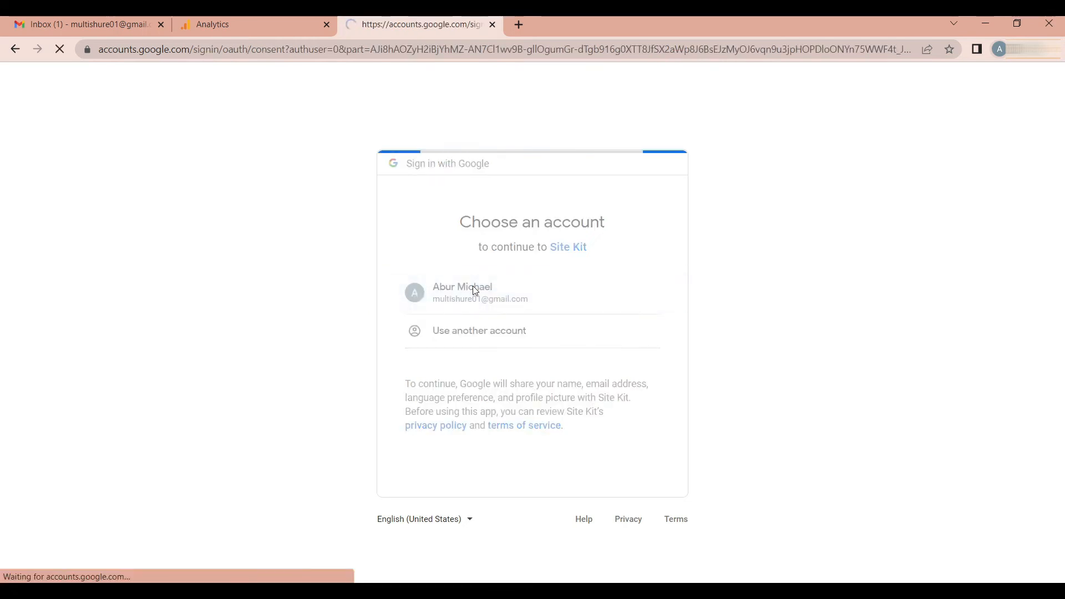
left_click(586, 486)
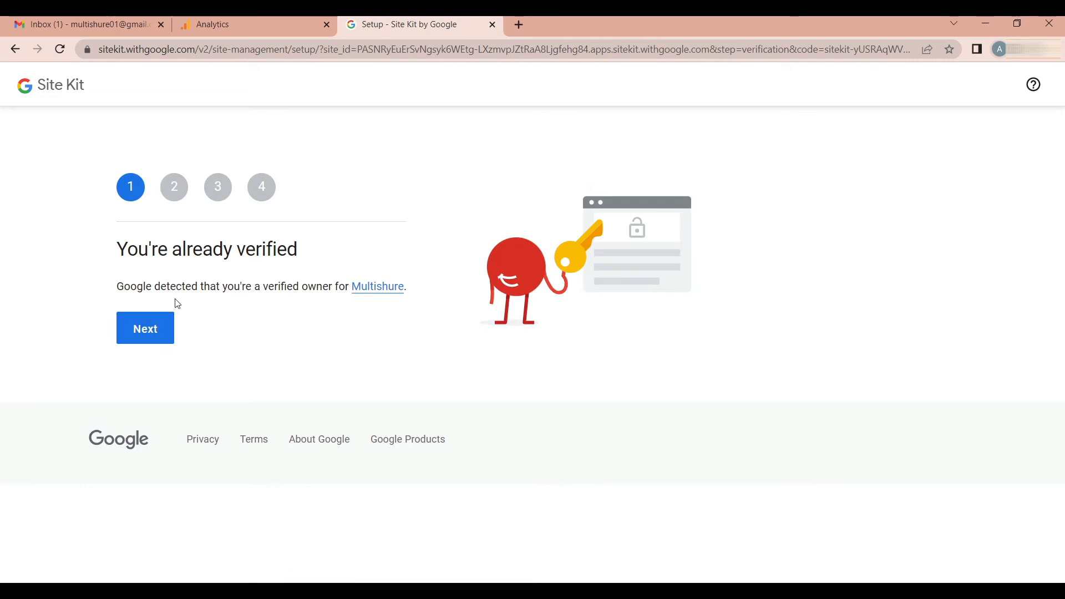
Complete the four Site Kit setup stages, from site verification through account data access and Search Console to Google Analytics
left_click(150, 335)
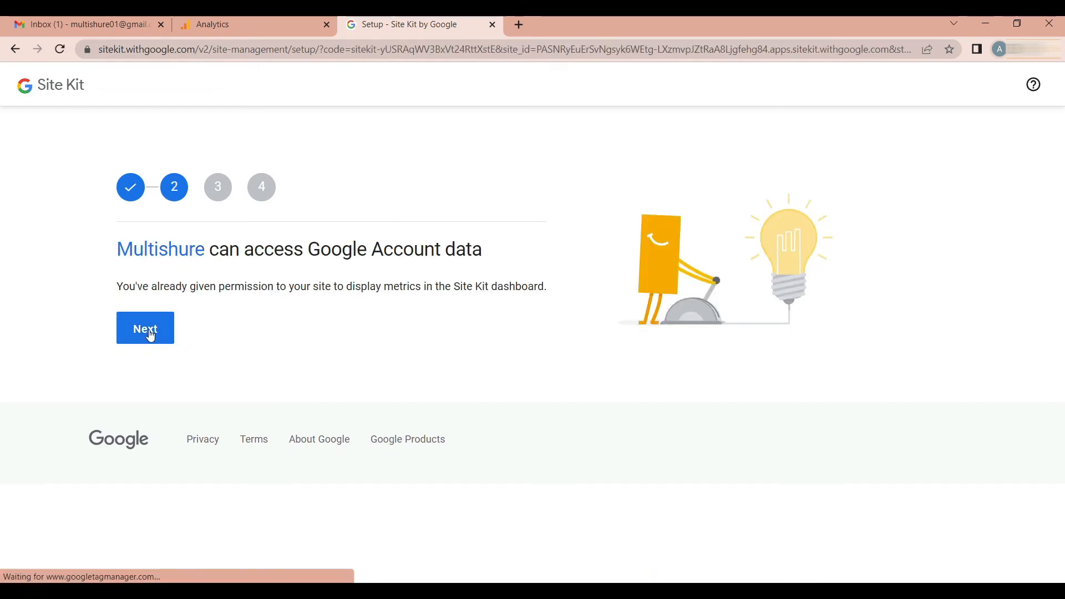
left_click(153, 330)
left_click(150, 329)
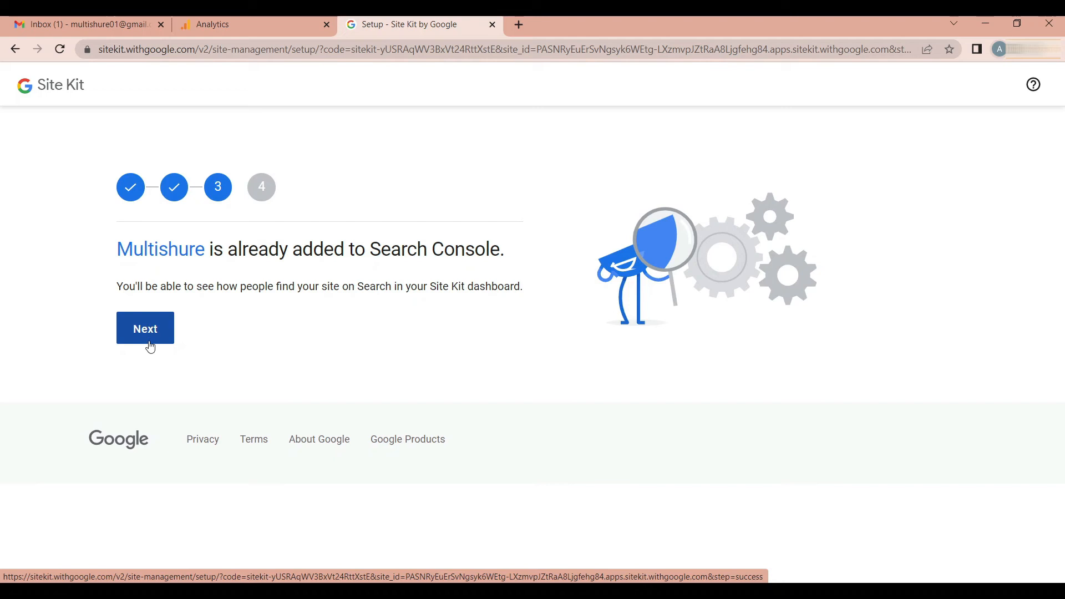
left_click(149, 336)
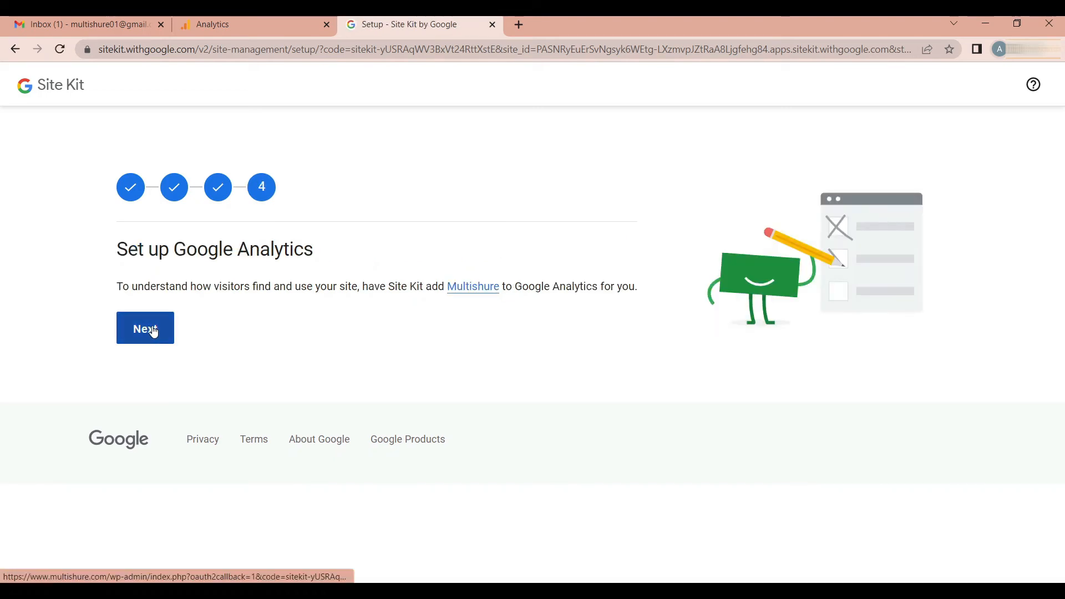
left_click(154, 331)
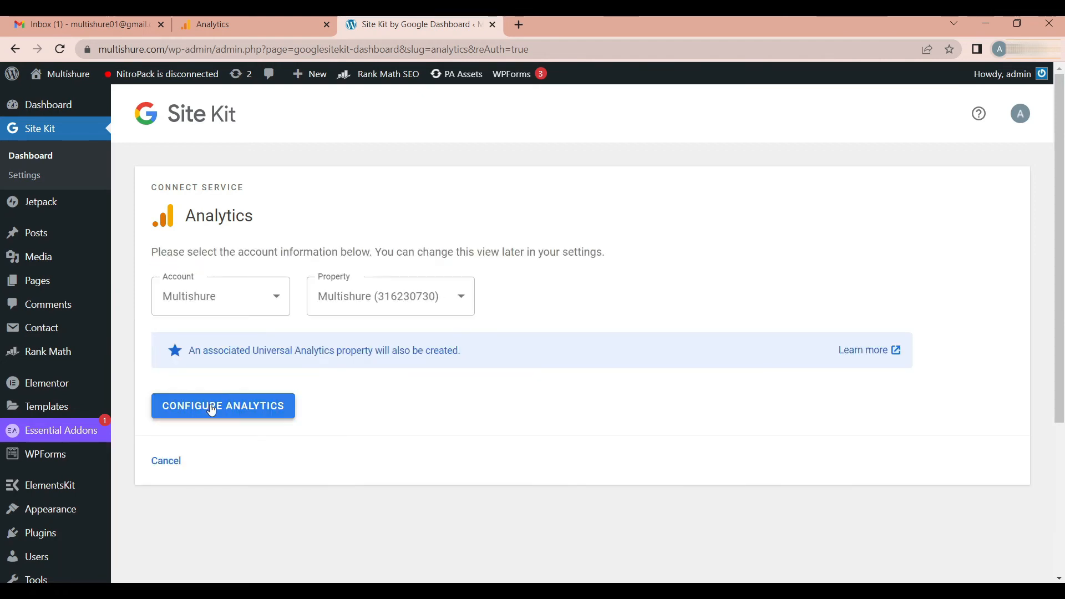
Configure Analytics with the Multishure account and property, granting Site Kit permission to edit Google Analytics management entities
left_click(234, 409)
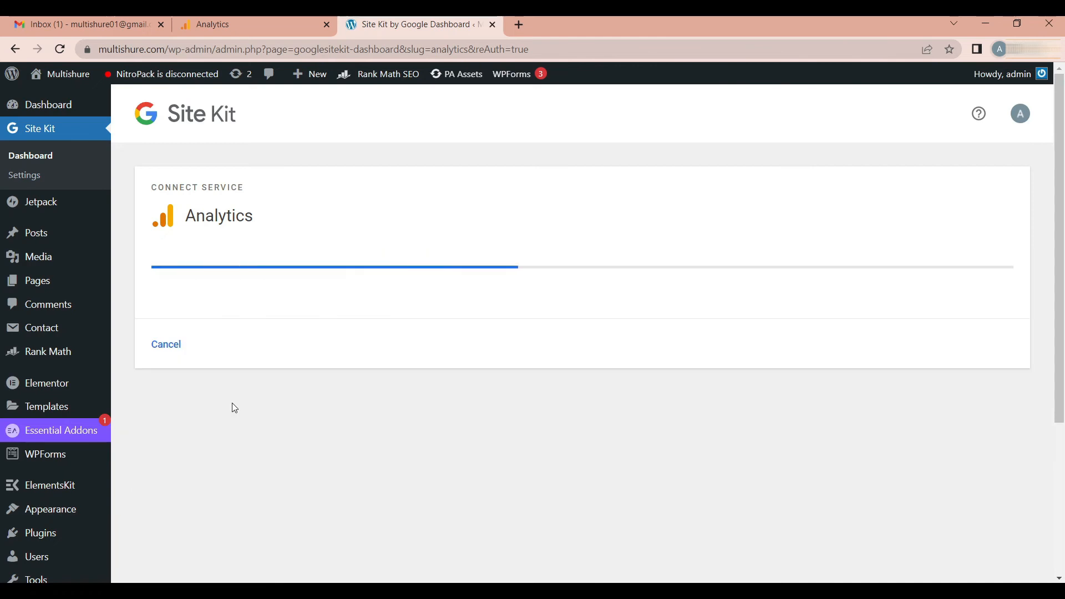
left_click(410, 369)
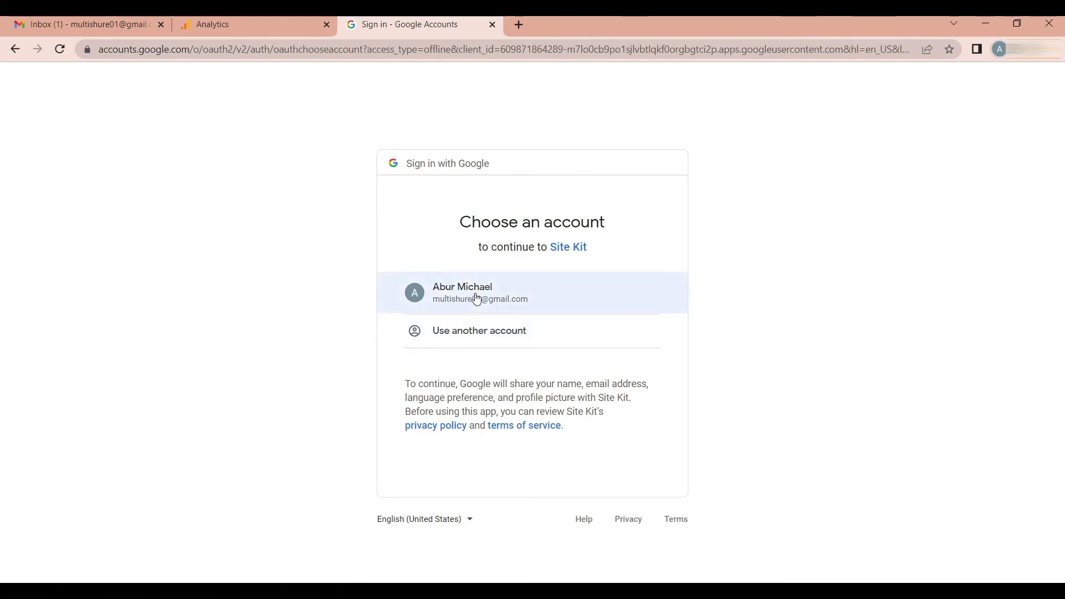
left_click(476, 298)
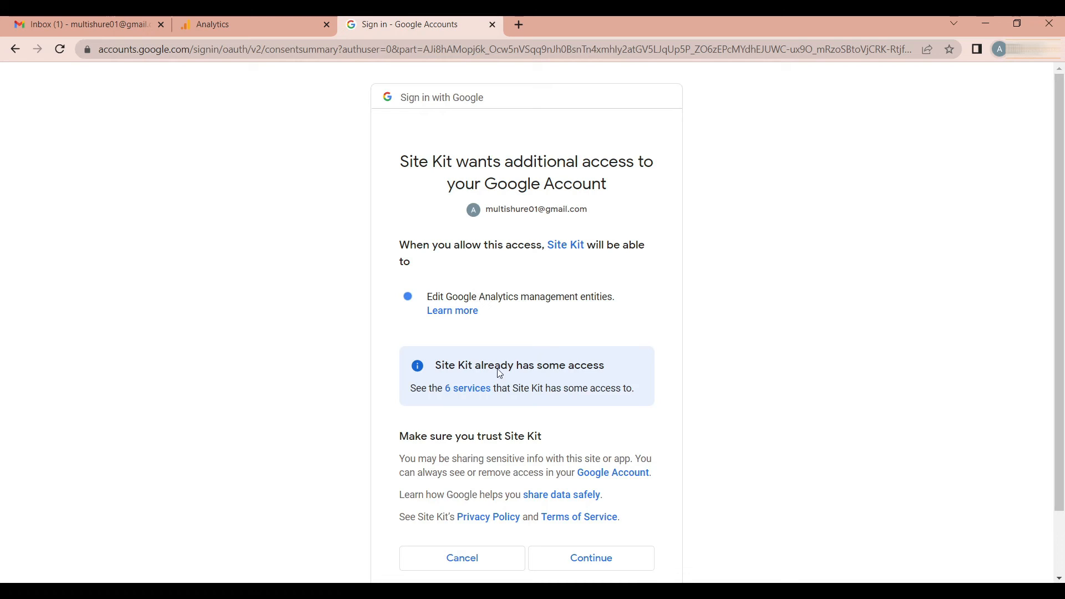
left_click(609, 563)
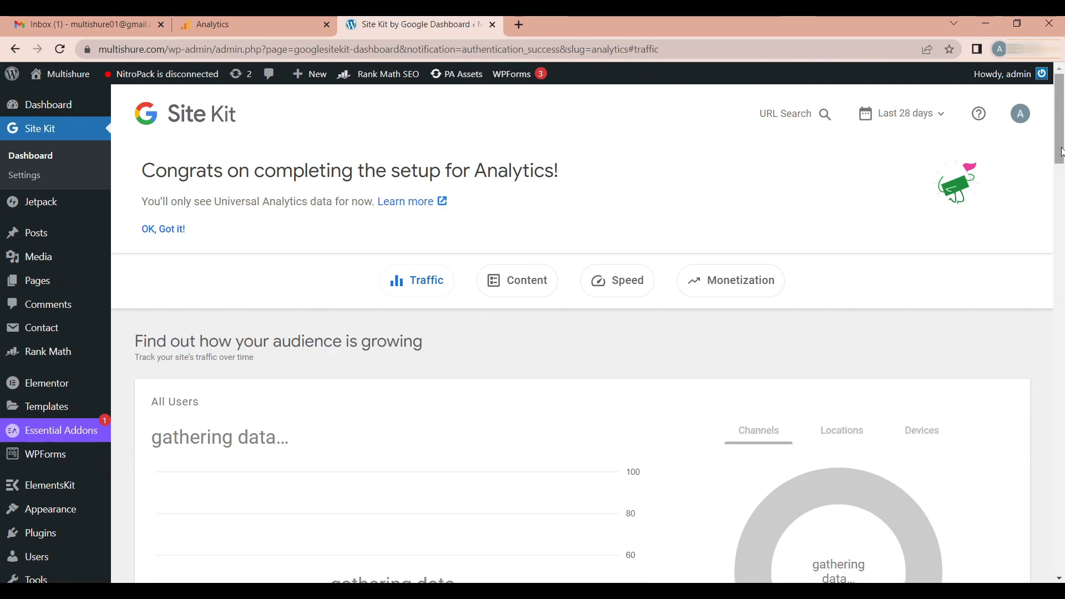
Review the Site Kit traffic dashboard and check the Search Console details among the connected services in Site Kit's settings
left_click_drag(1058, 164, 1062, 233)
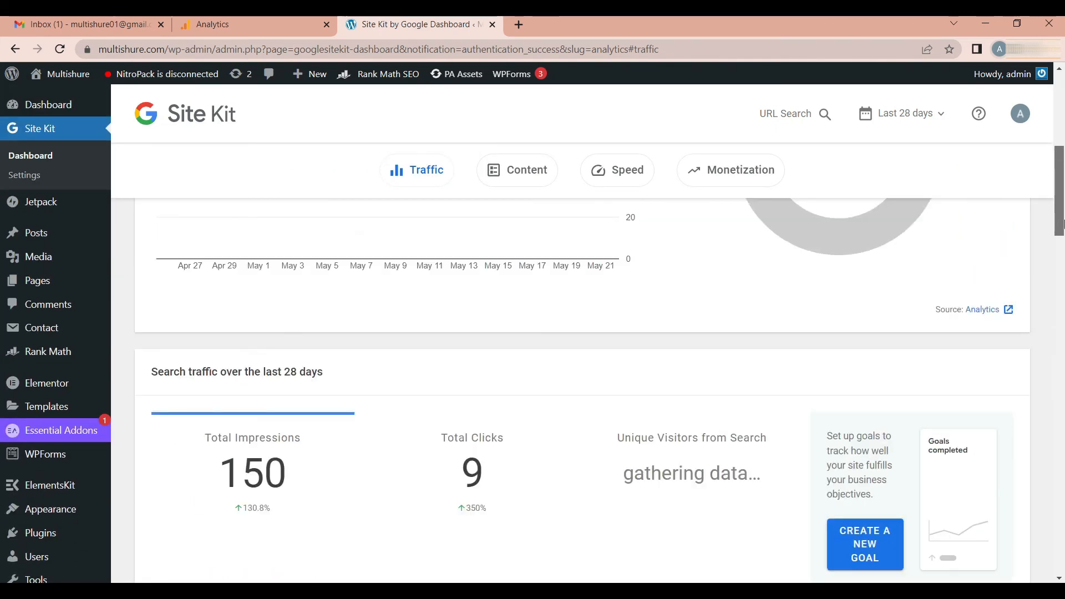
mouse_move(59, 192)
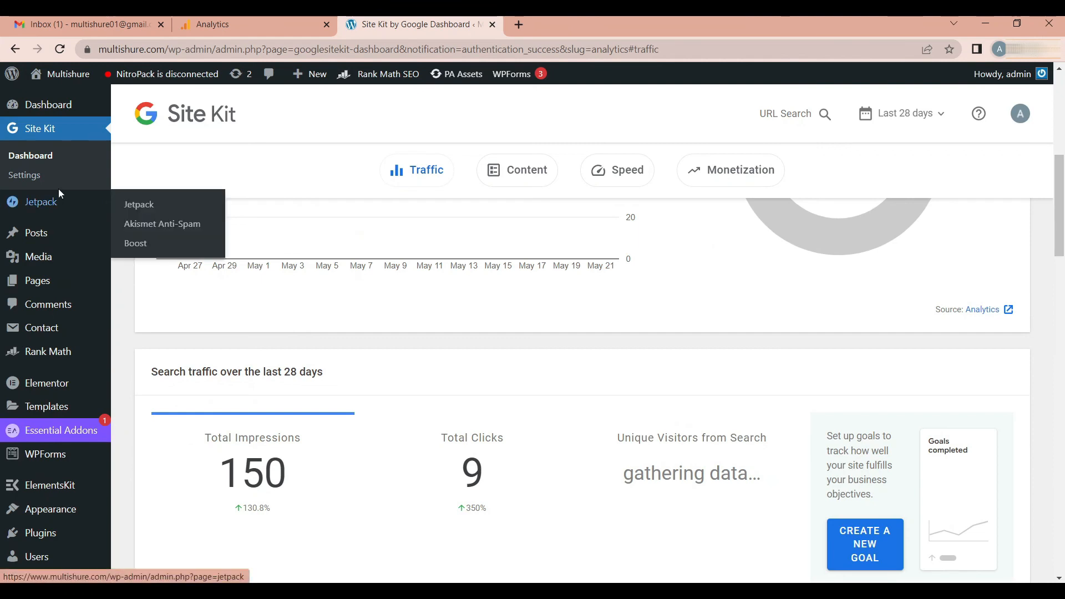
left_click(28, 184)
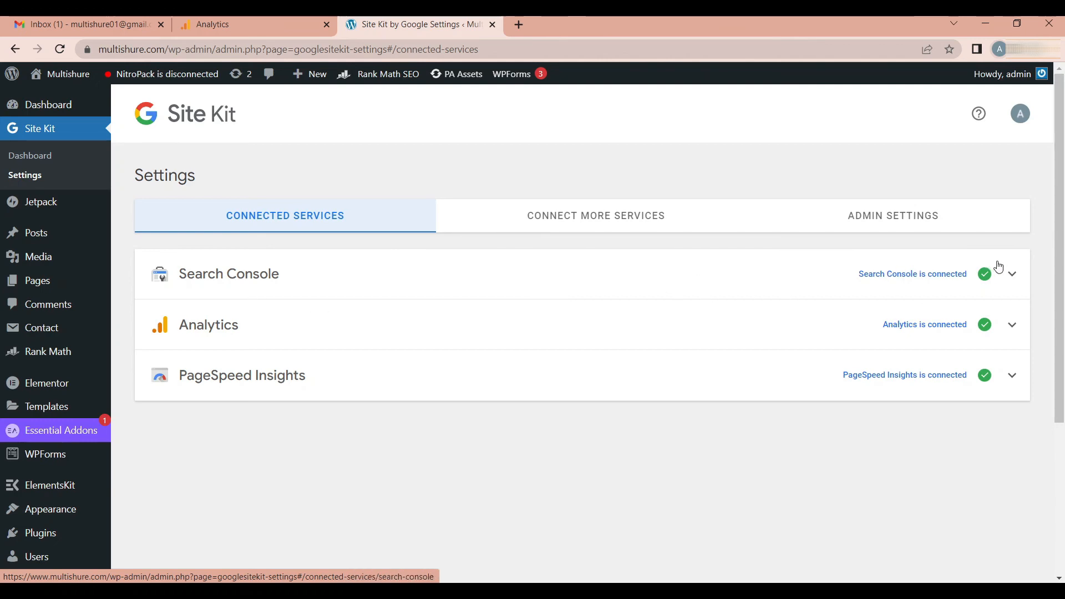
left_click(1010, 274)
left_click(1010, 274)
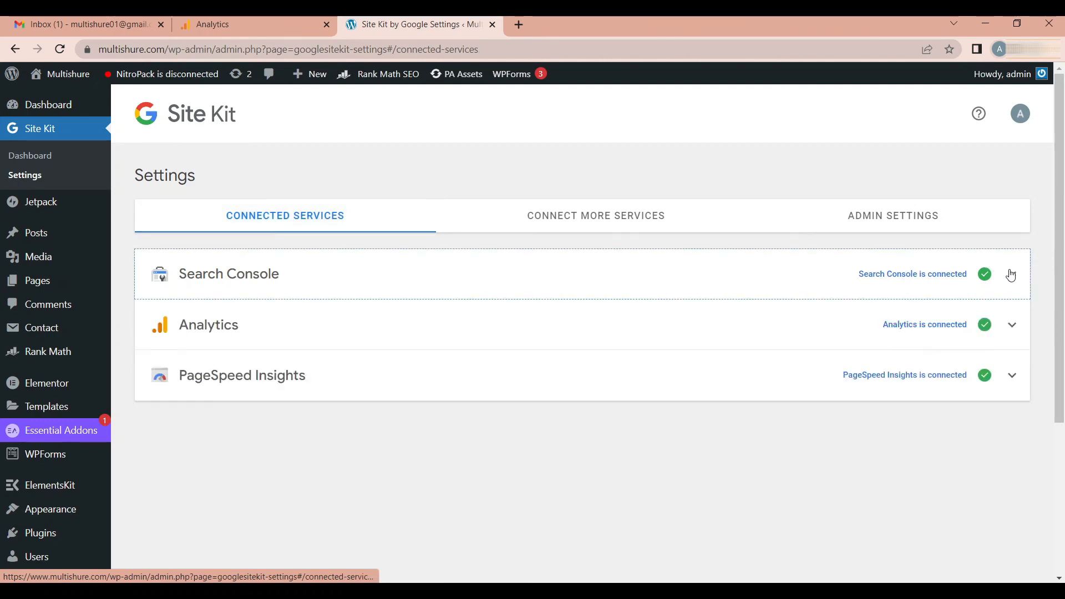
left_click(1010, 274)
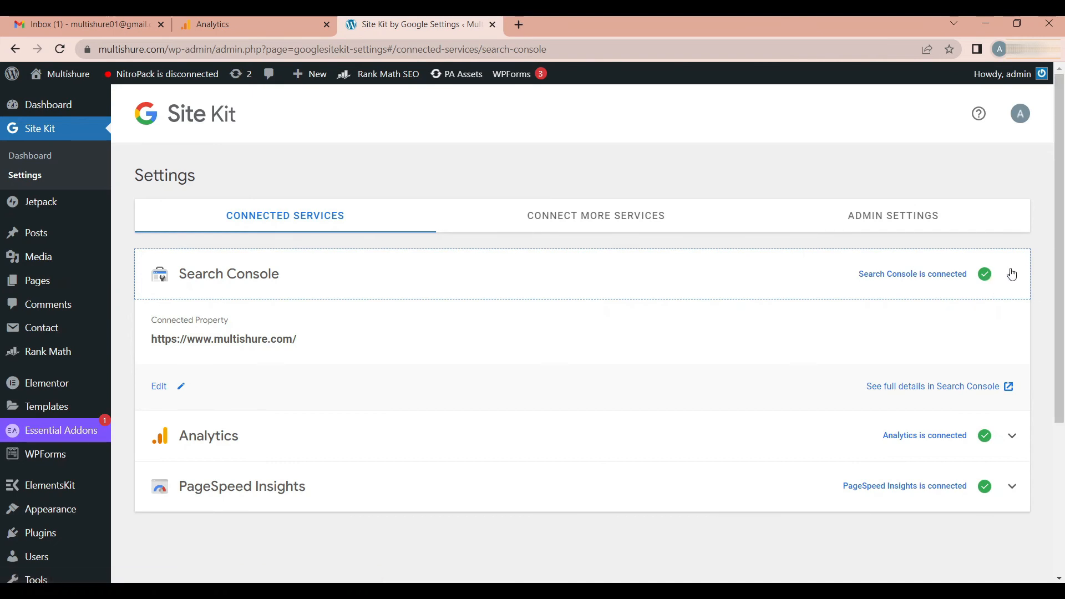
left_click(1013, 274)
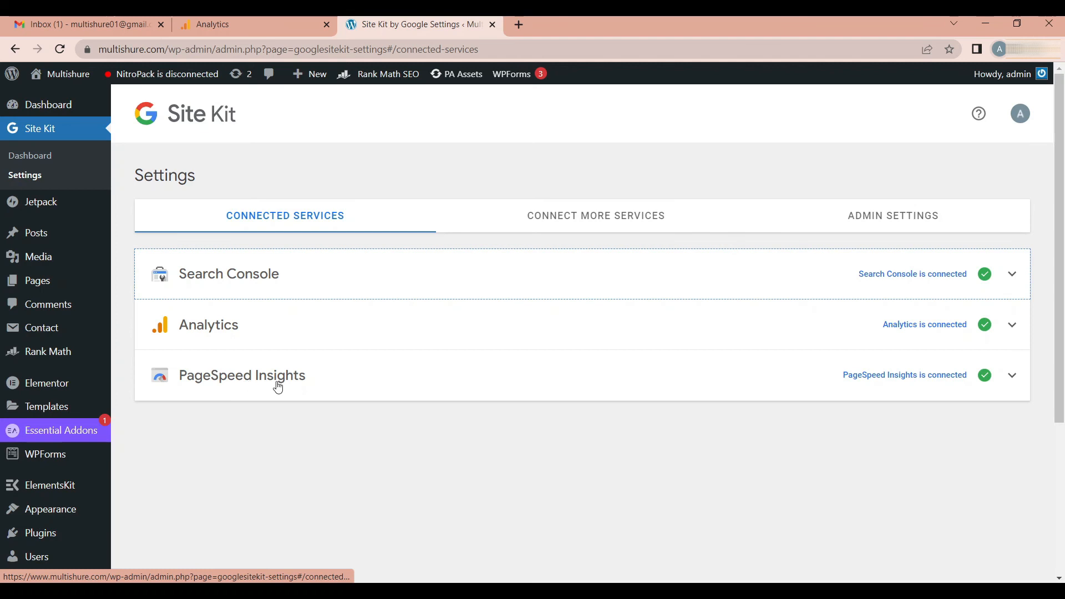
Connect AdSense as an additional Site Kit service, allowing access to its data and AdSense code placement on the site
left_click(559, 219)
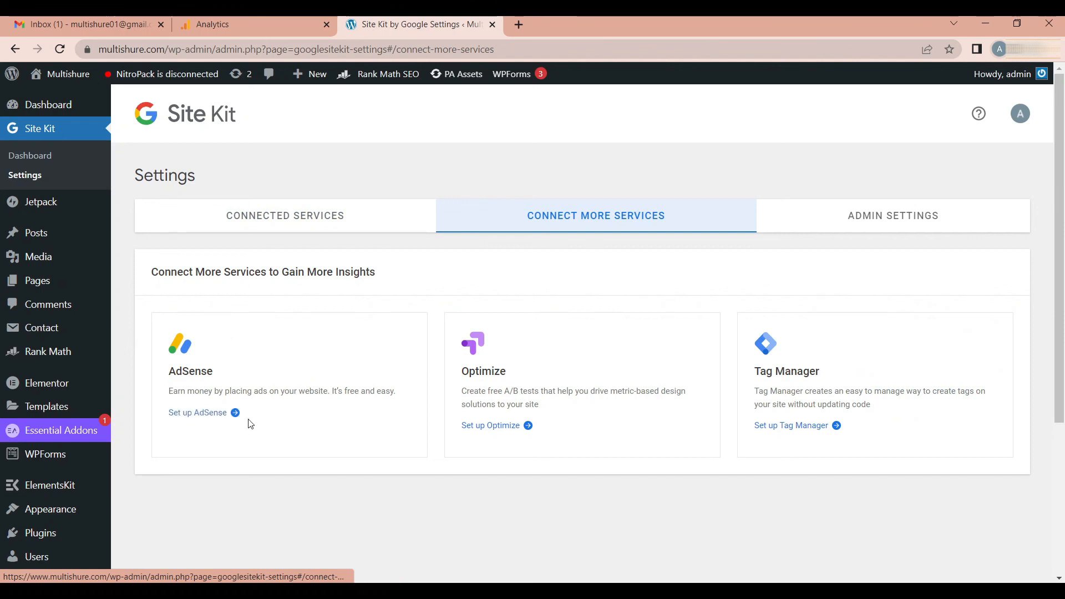
left_click(209, 416)
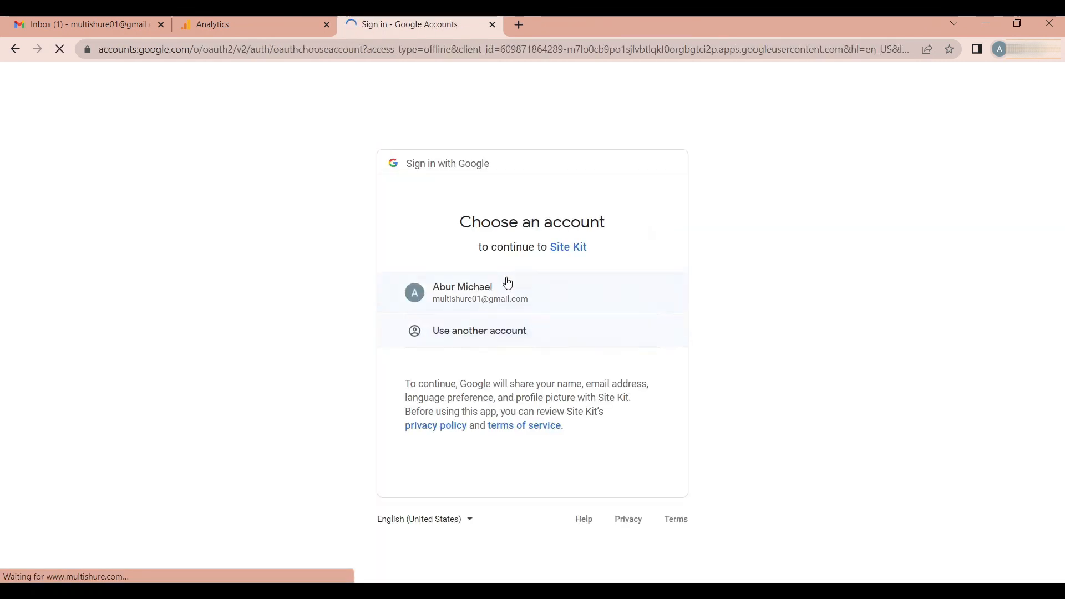
left_click(499, 286)
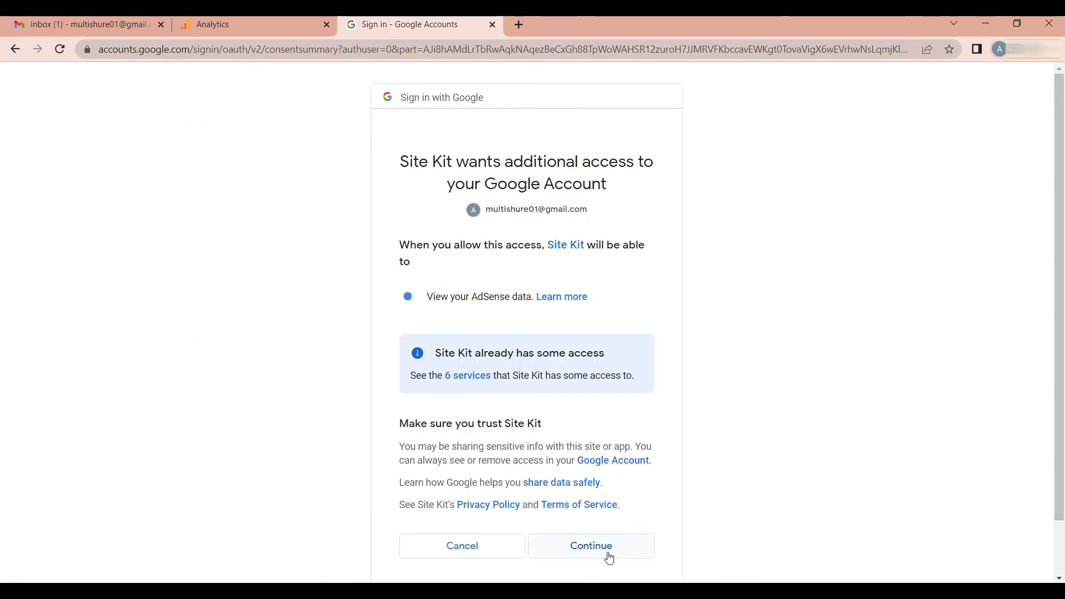
left_click(608, 557)
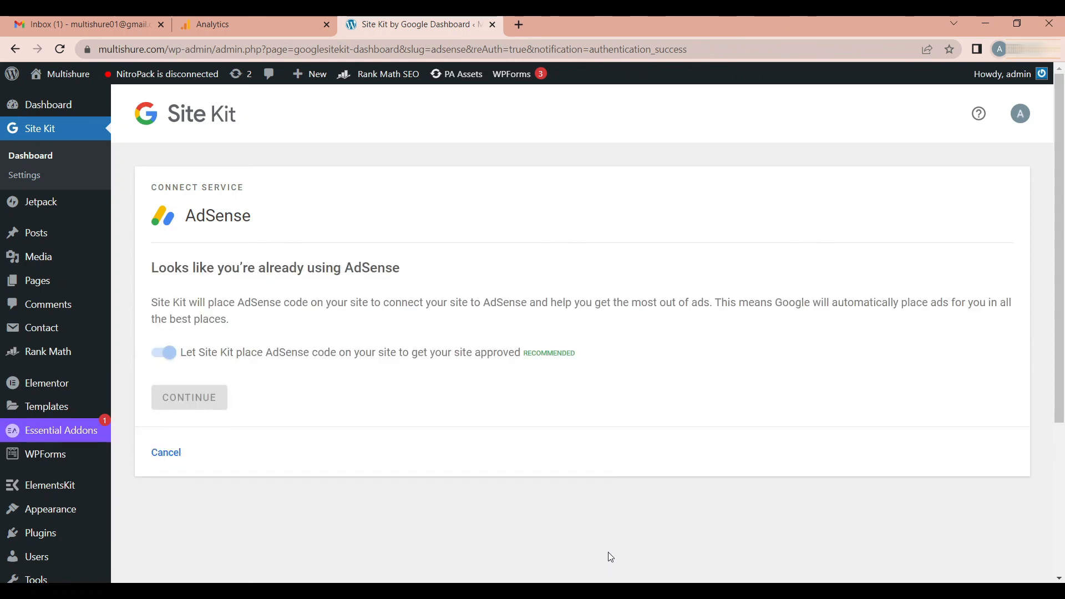
left_click(194, 407)
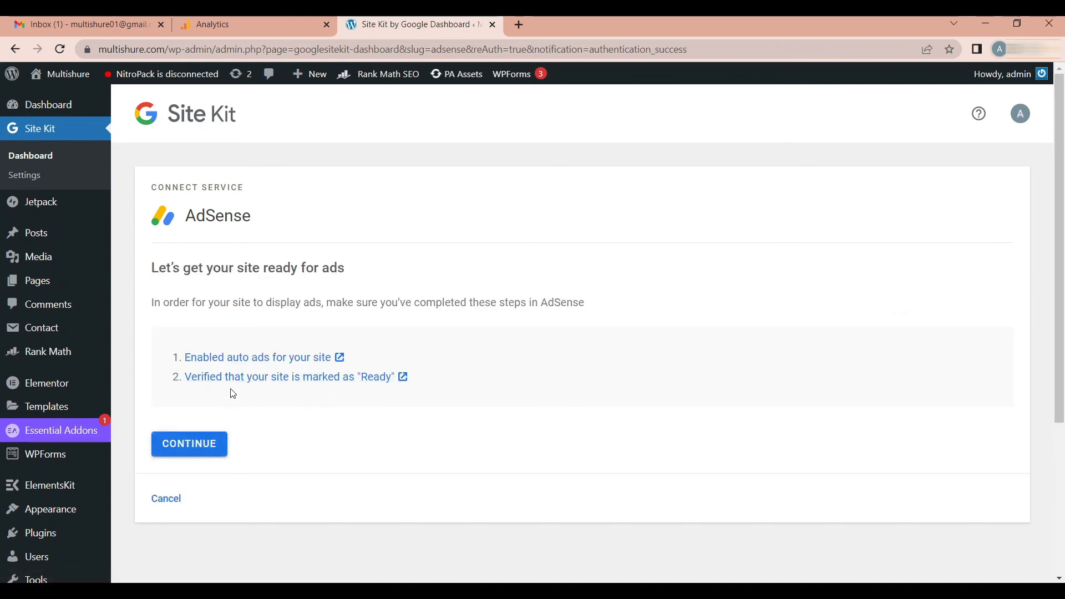
left_click(200, 443)
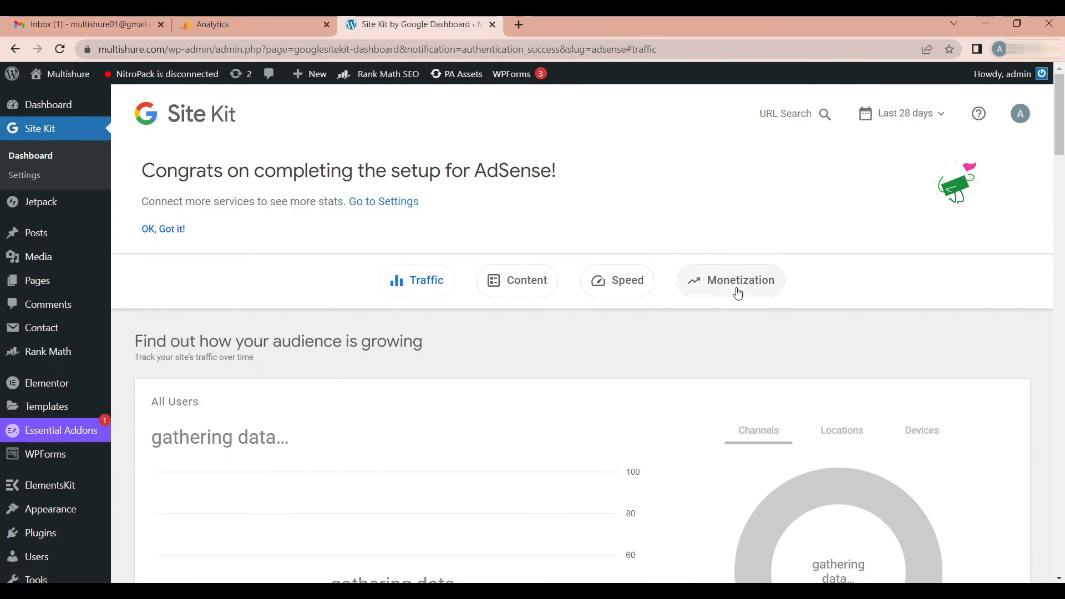
Look over the audience traffic overview and reopen the Site Kit dashboard
mouse_move(1061, 133)
left_mouse_down()
mouse_move(1061, 233)
mouse_move(1058, 150)
left_mouse_up()
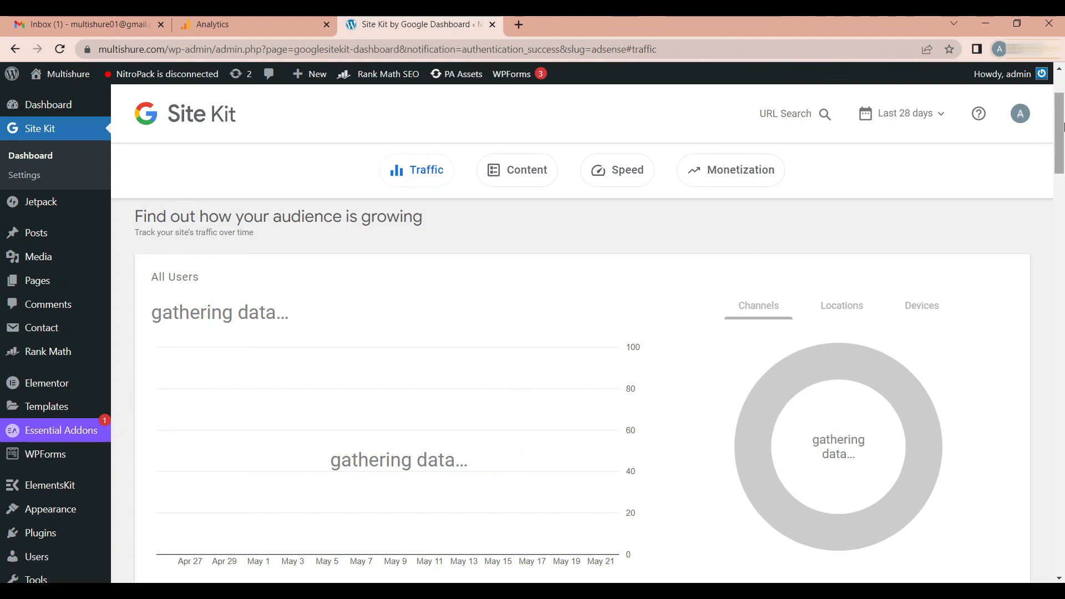
scroll(1063, 126, "up", 2)
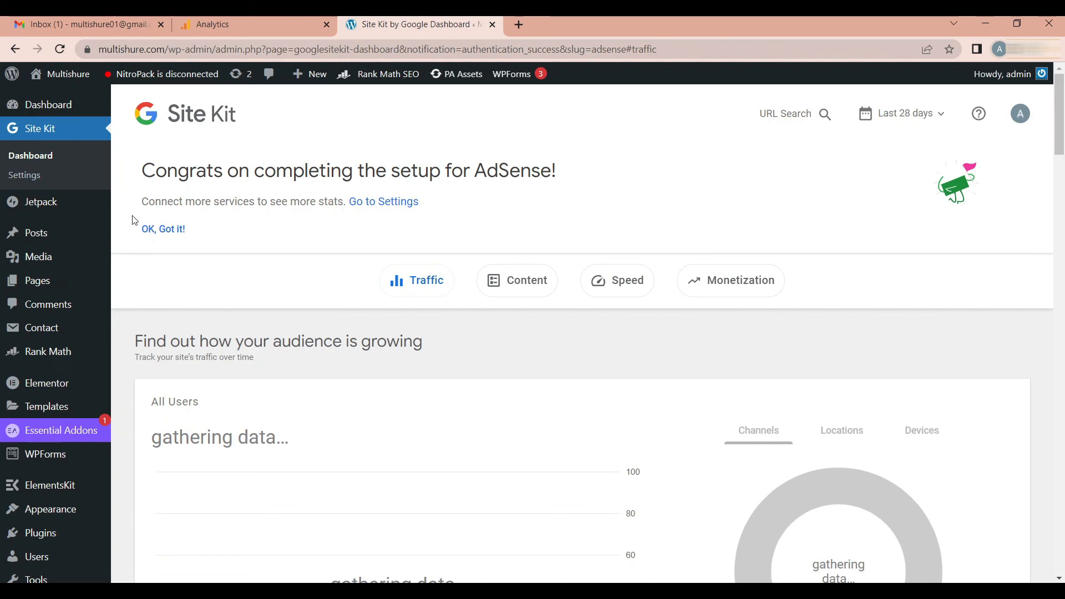
left_click(32, 160)
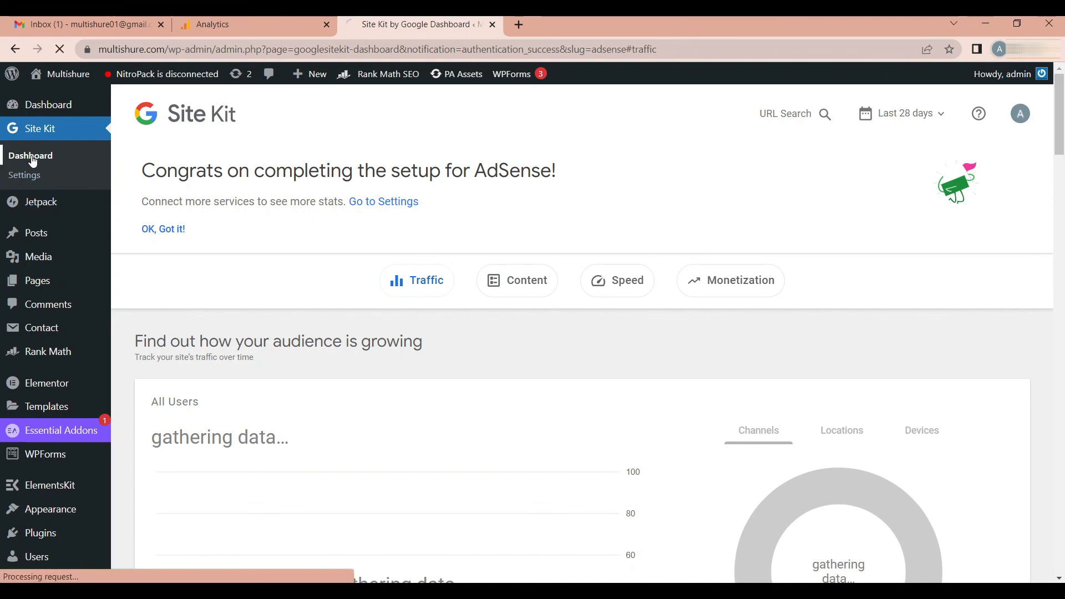